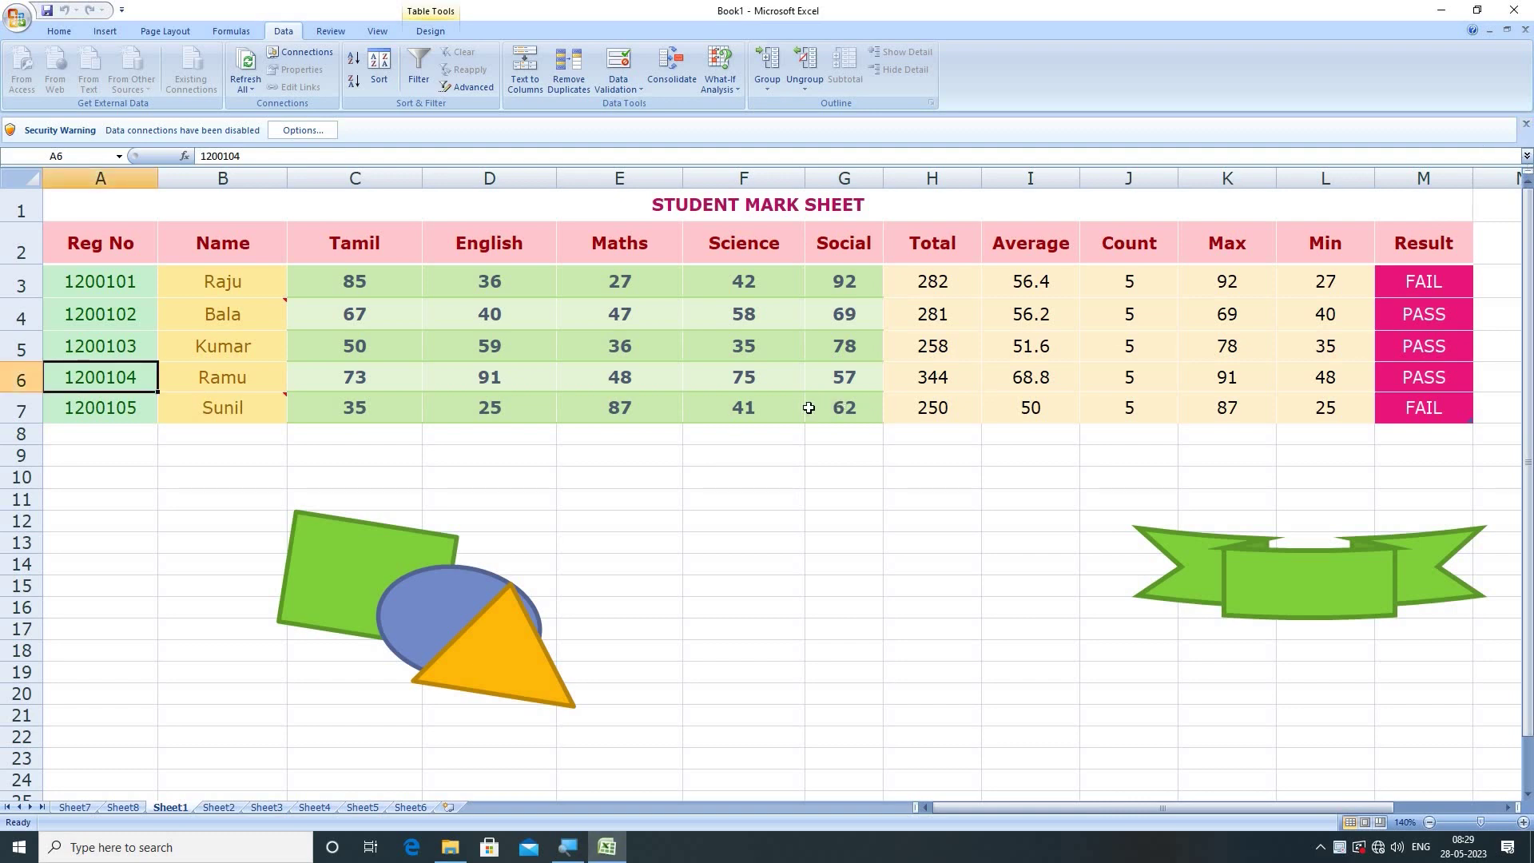
Dismiss the security warning and open the recent workbook Consolidate.
left_click(1526, 124)
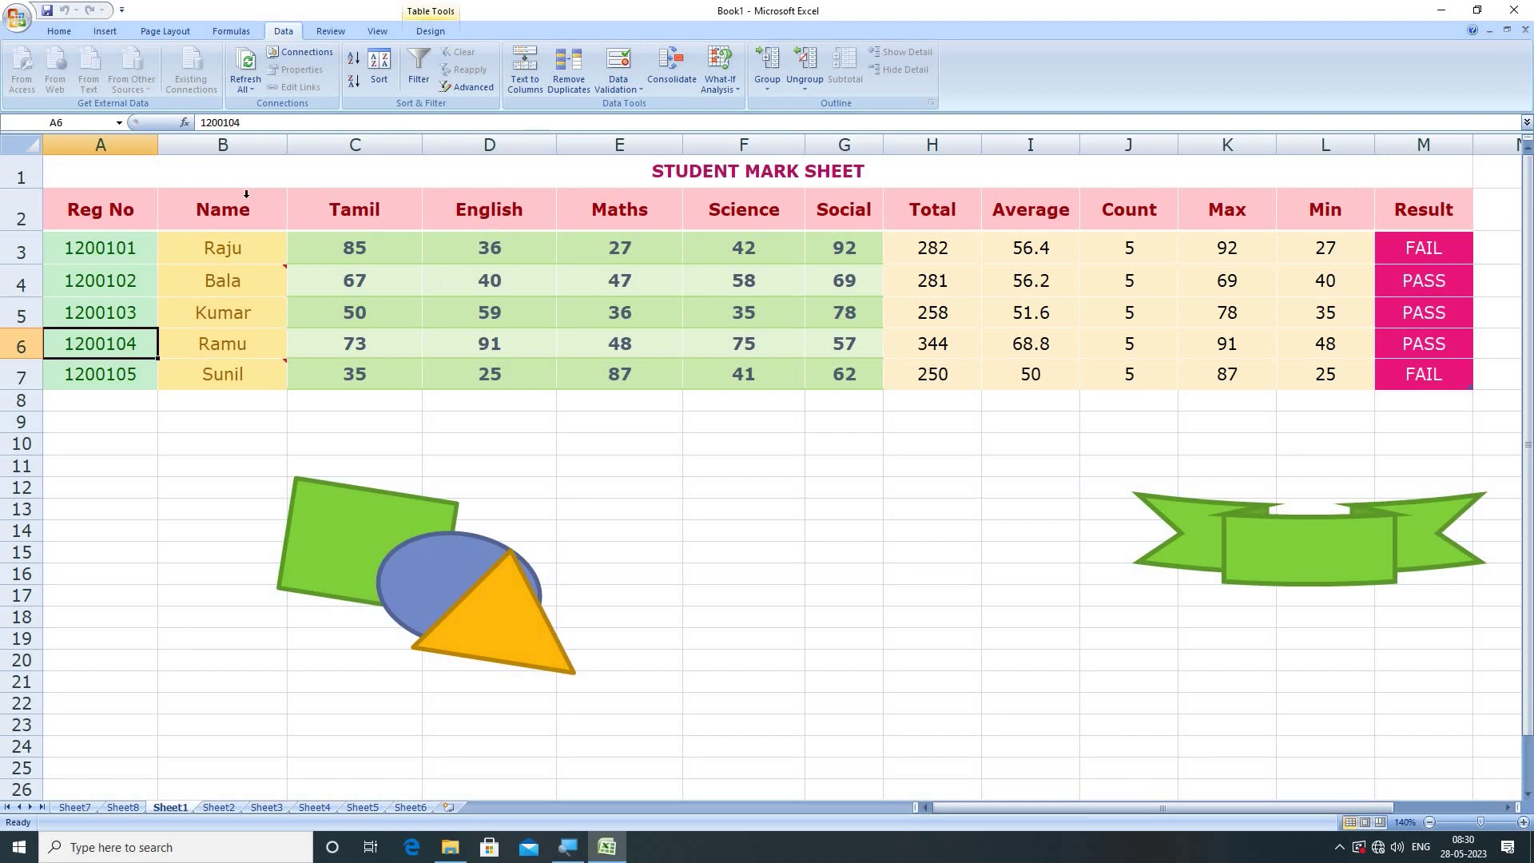
left_click(17, 18)
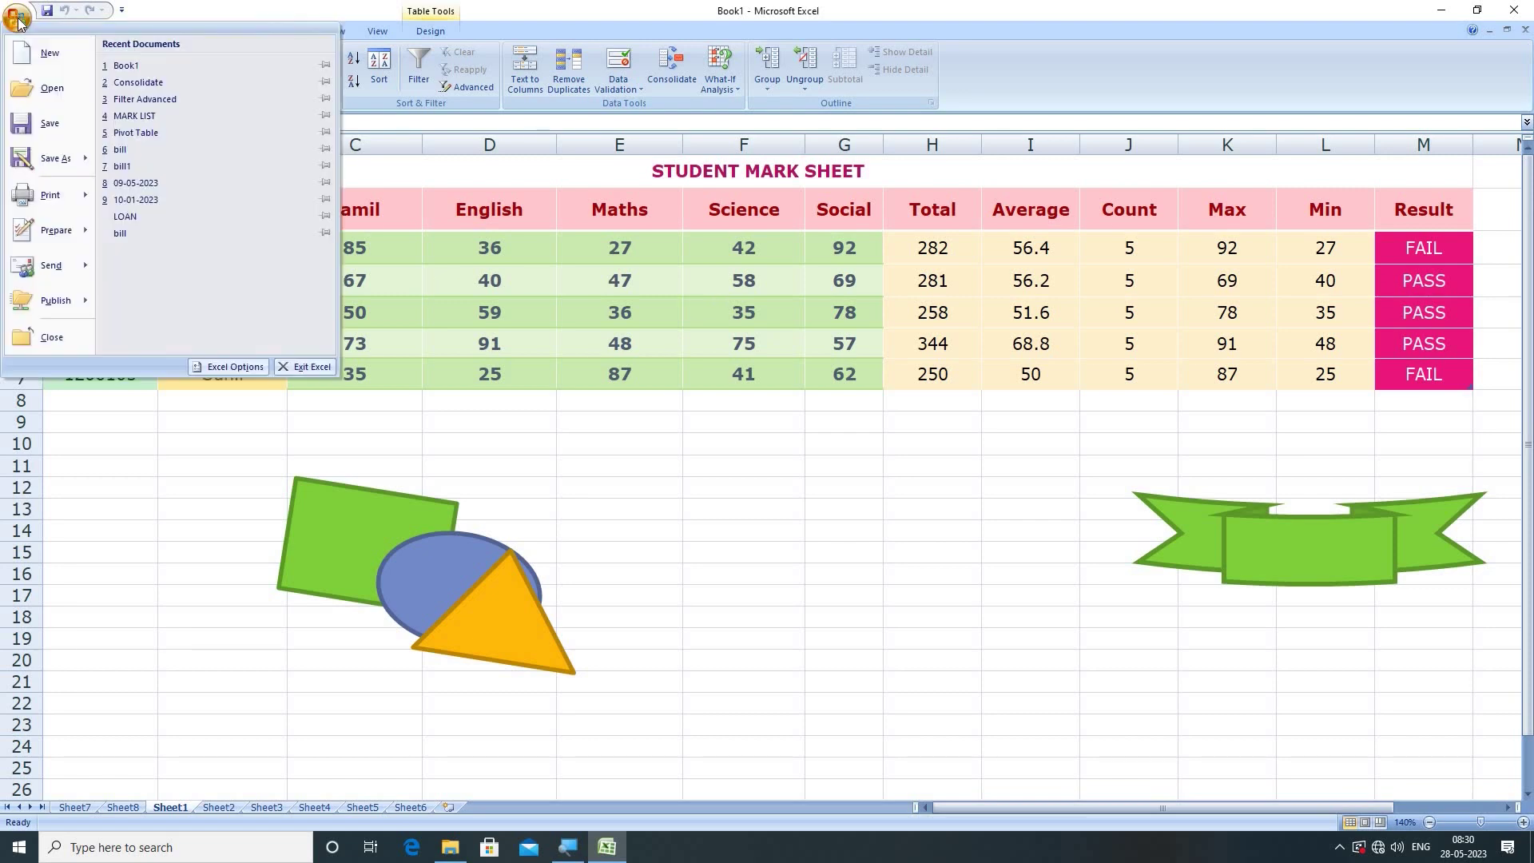
left_click(181, 82)
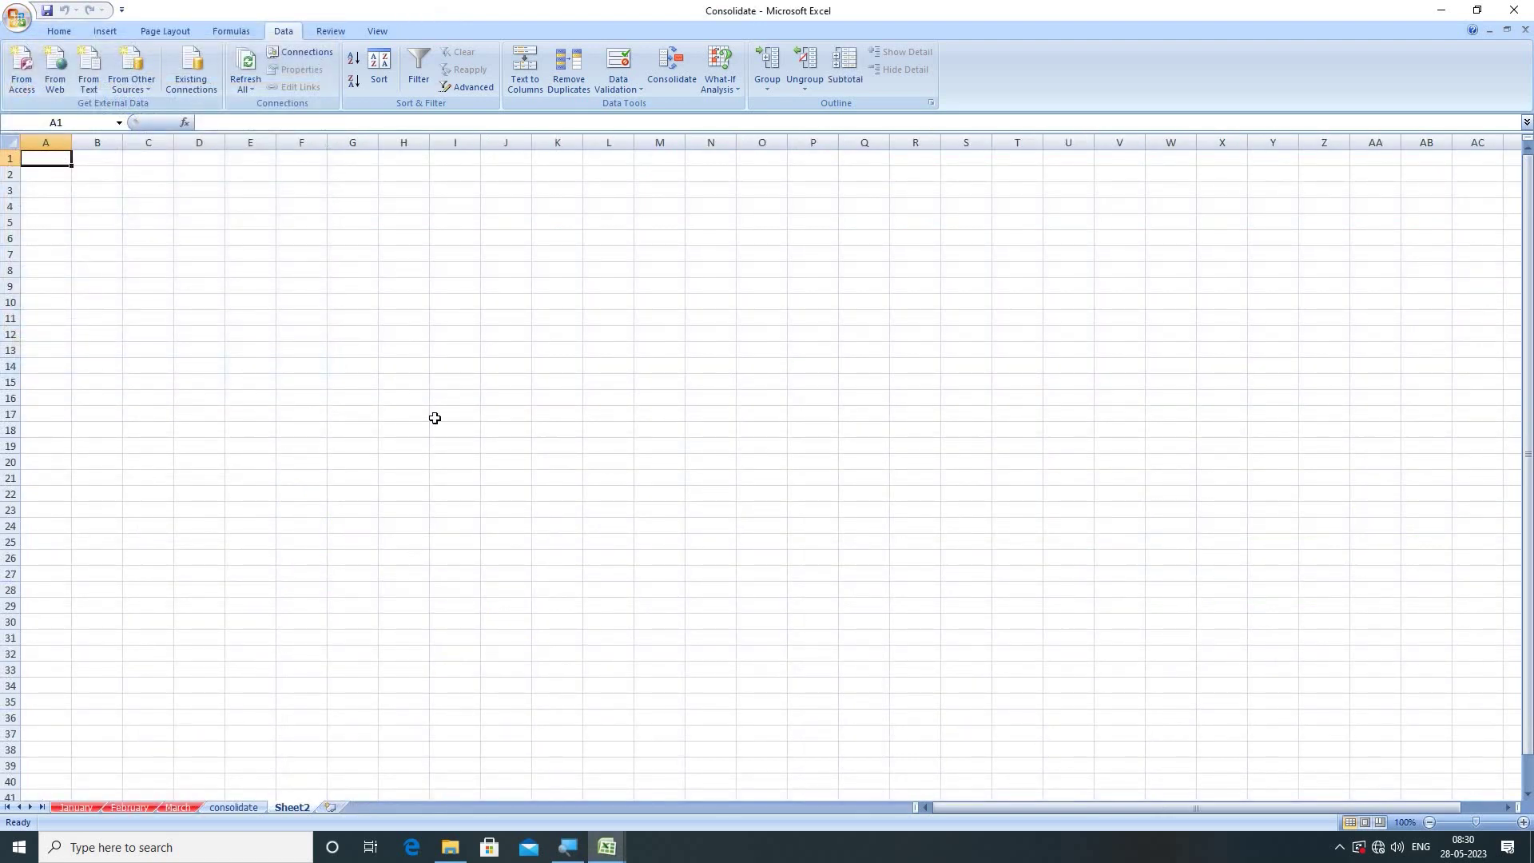
Permanently delete the existing consolidate sheet from the workbook.
right_click(238, 814)
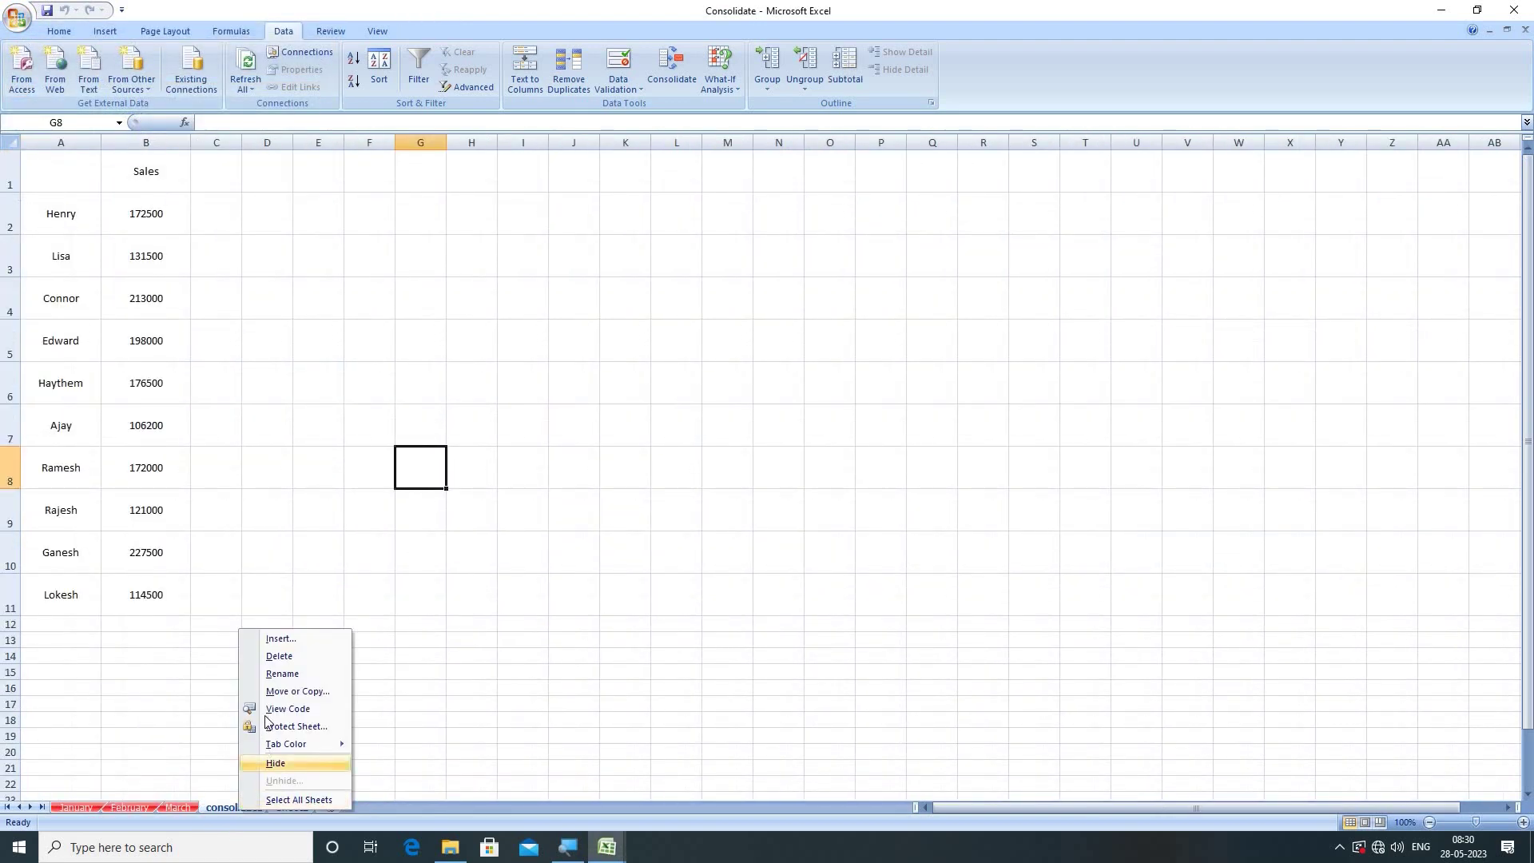
left_click(276, 654)
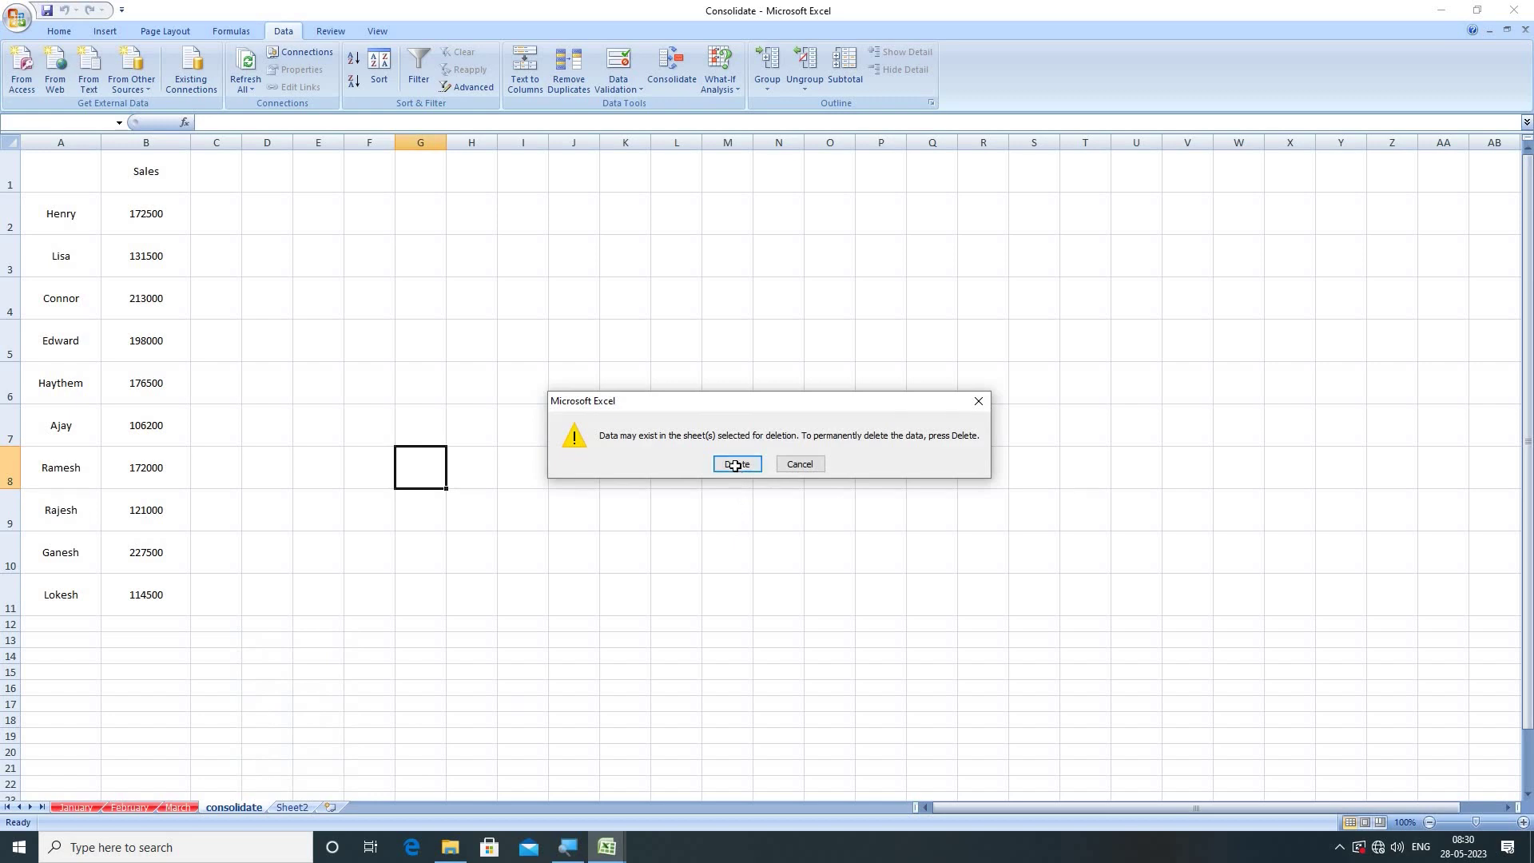
left_click(735, 467)
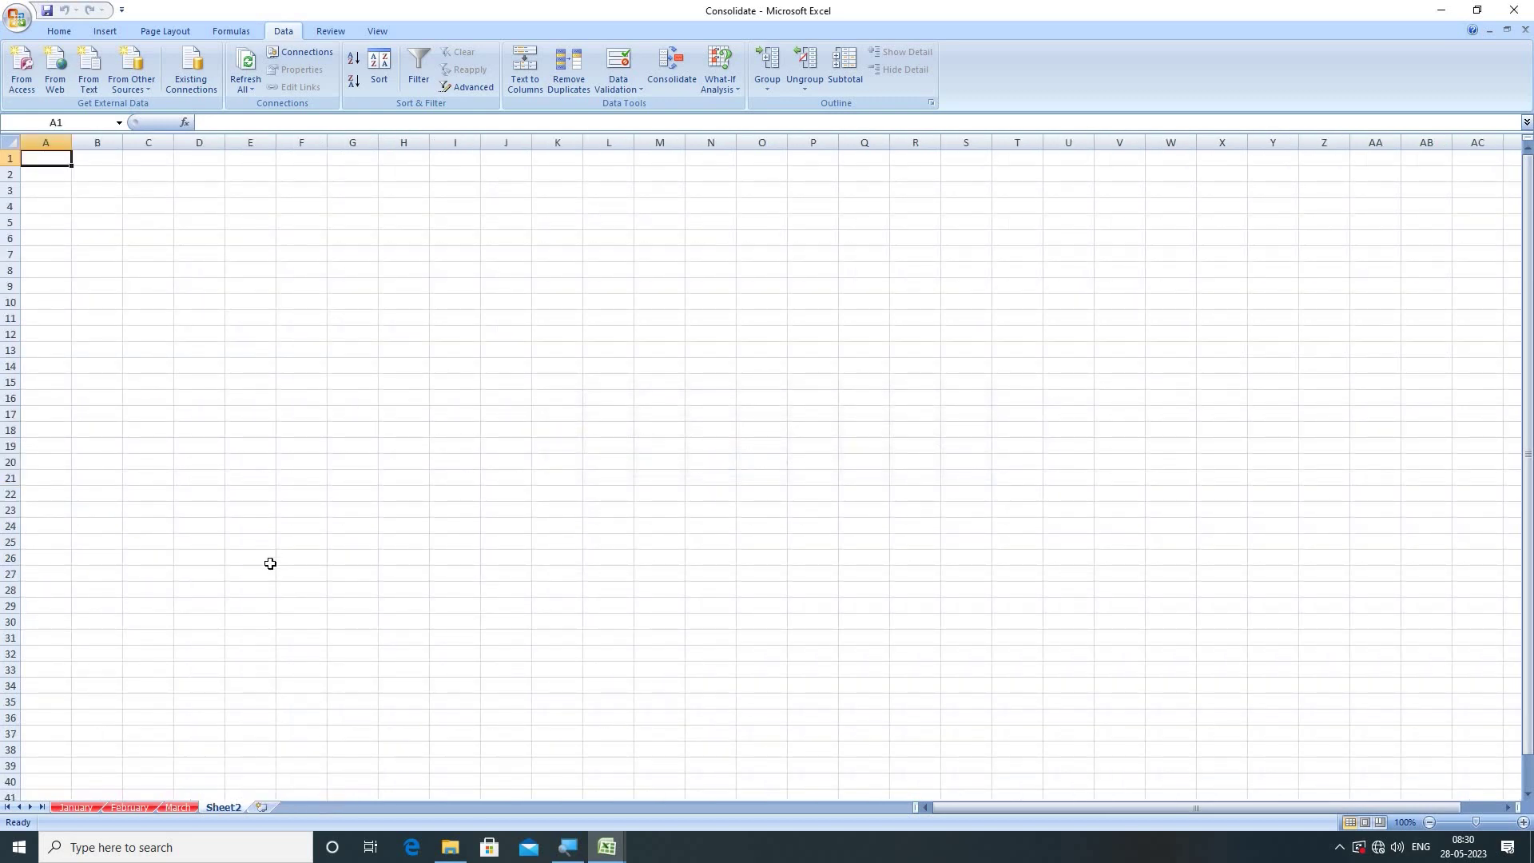
Examine the employee names and sales figures in the January, February and March sales report sheets.
left_click(78, 808)
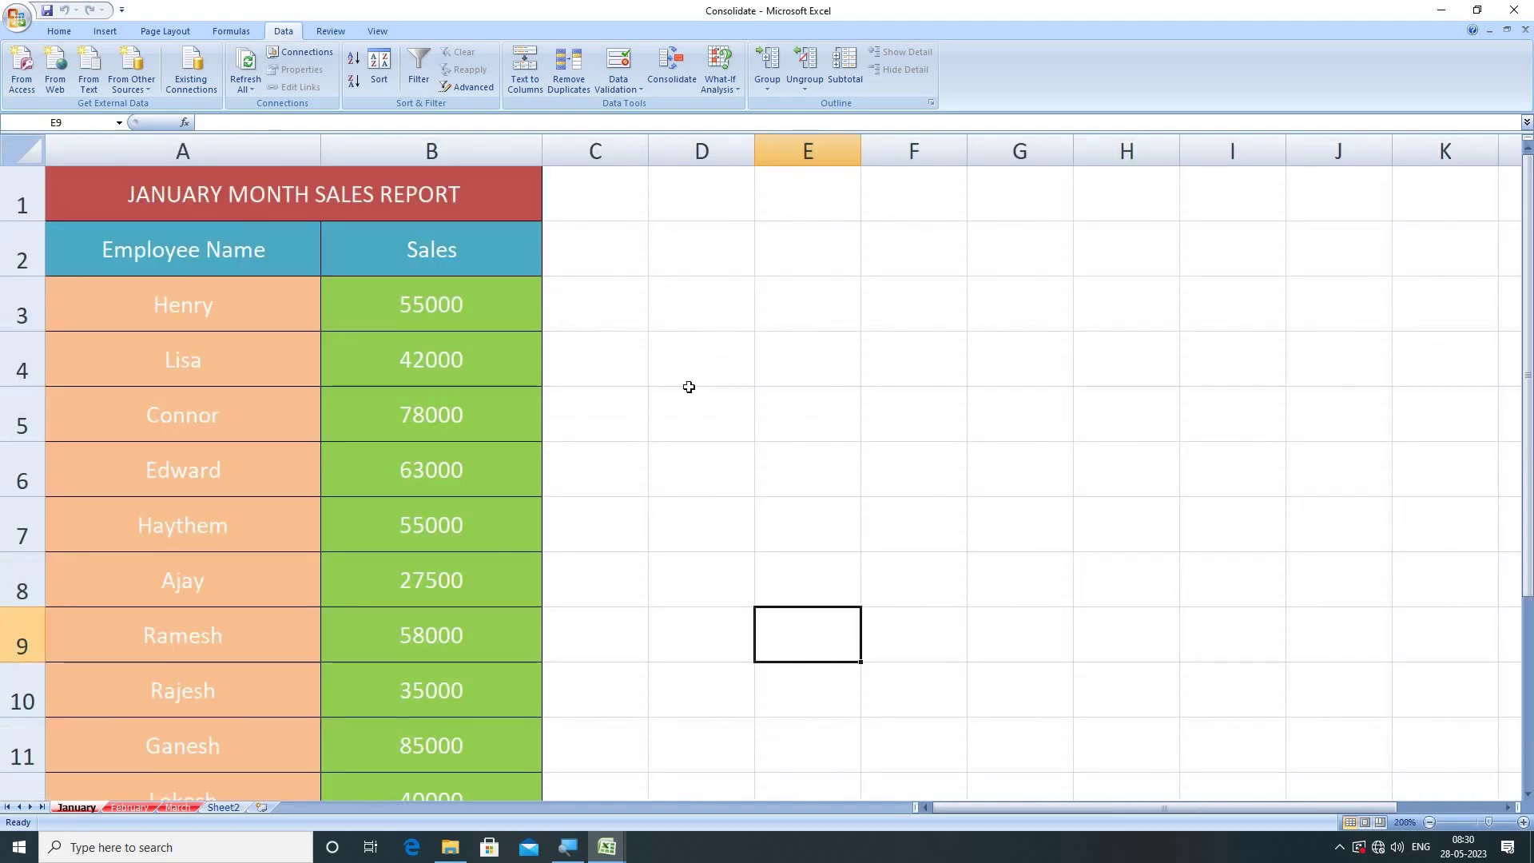
scroll(253, 402, "down", 2)
scroll(253, 402, "up", 2)
scroll(209, 521, "down", 2)
scroll(206, 521, "up", 2)
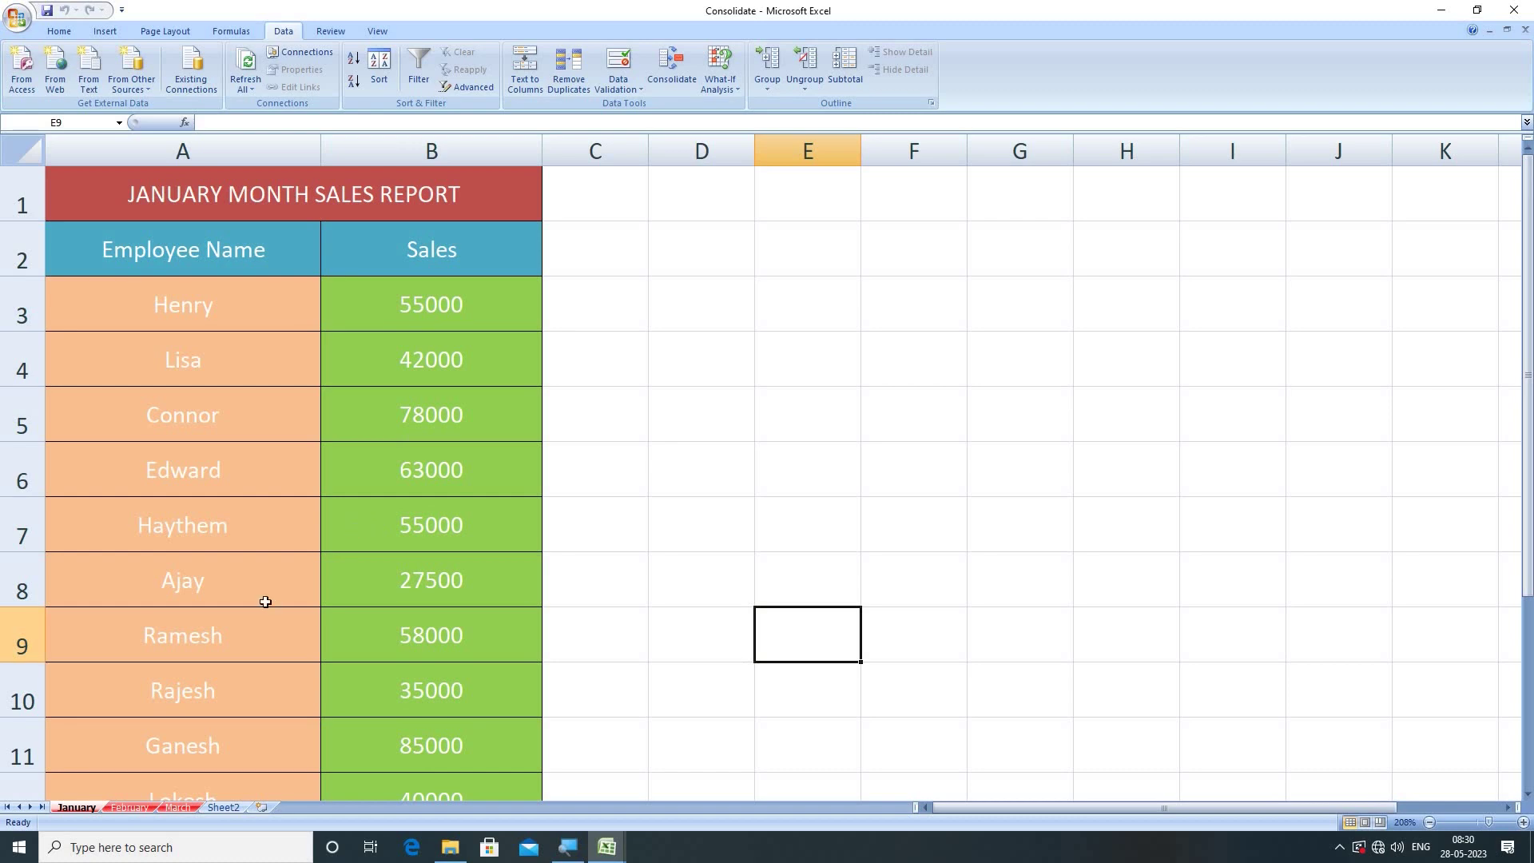
left_click(129, 808)
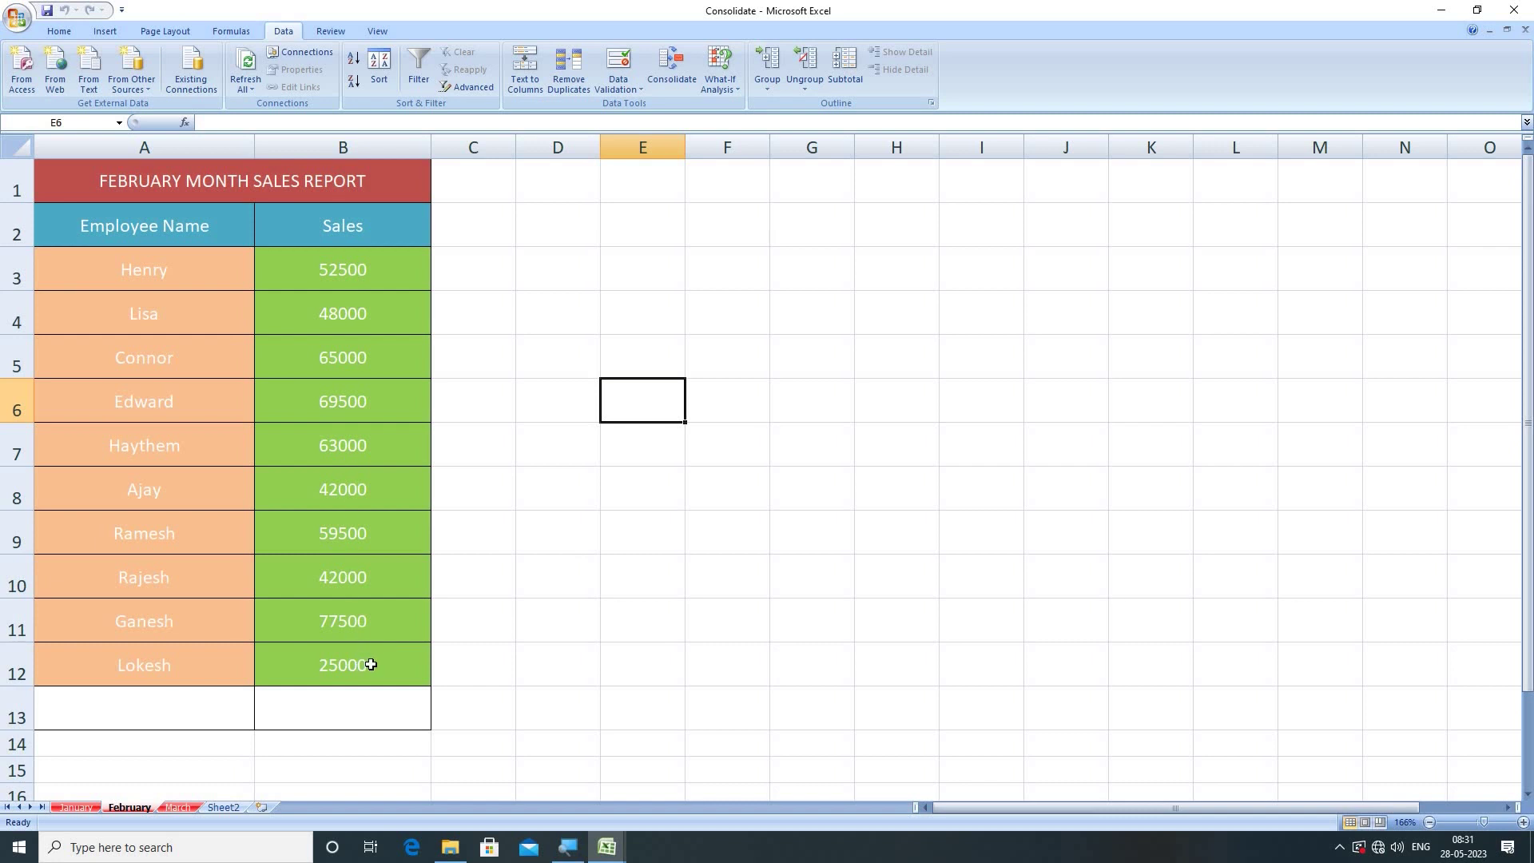
left_click(177, 807)
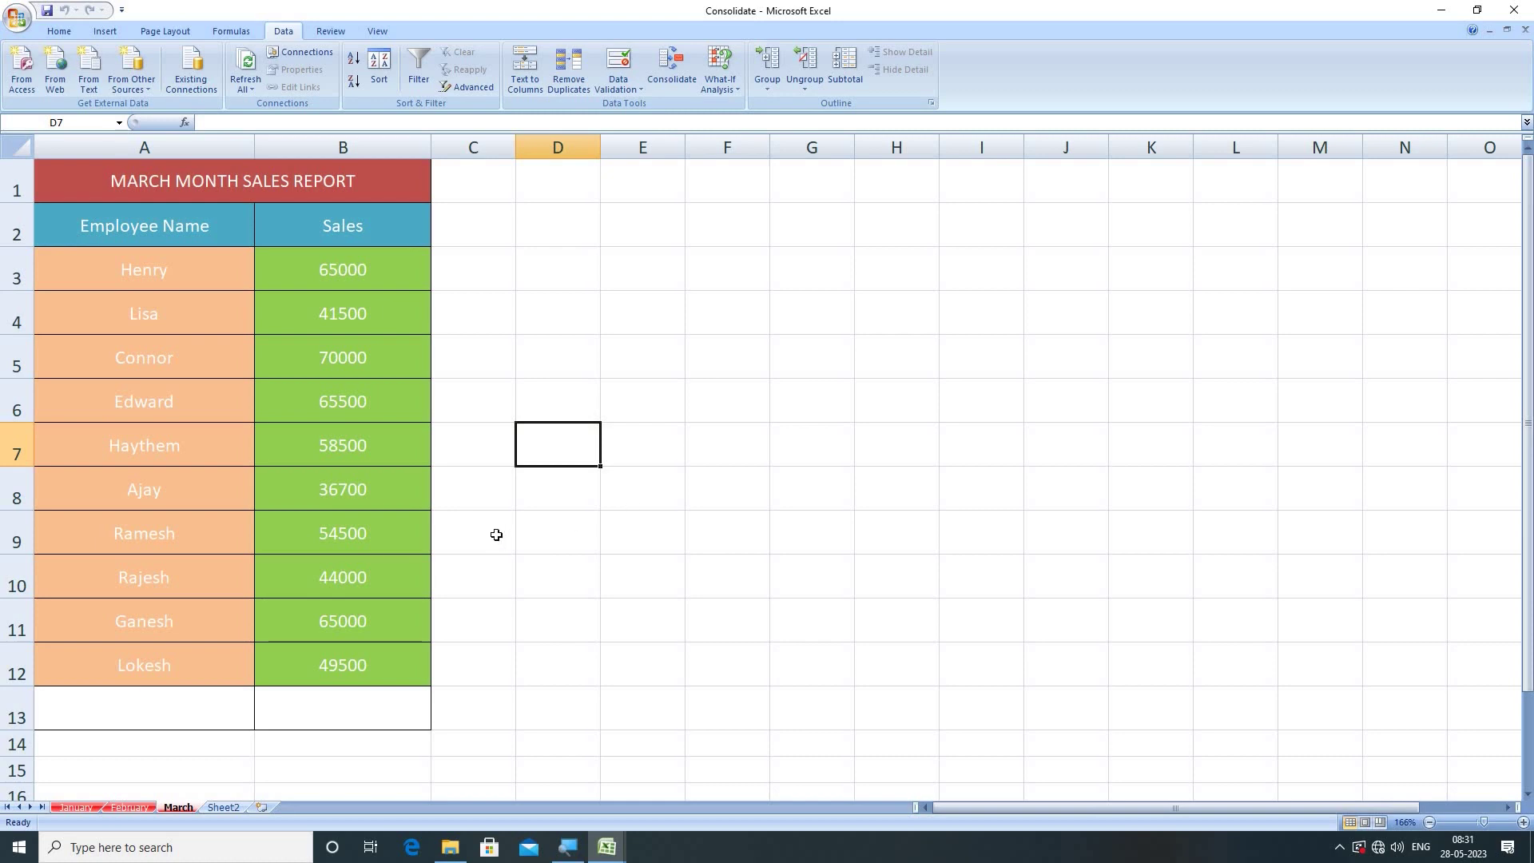
left_click(80, 809)
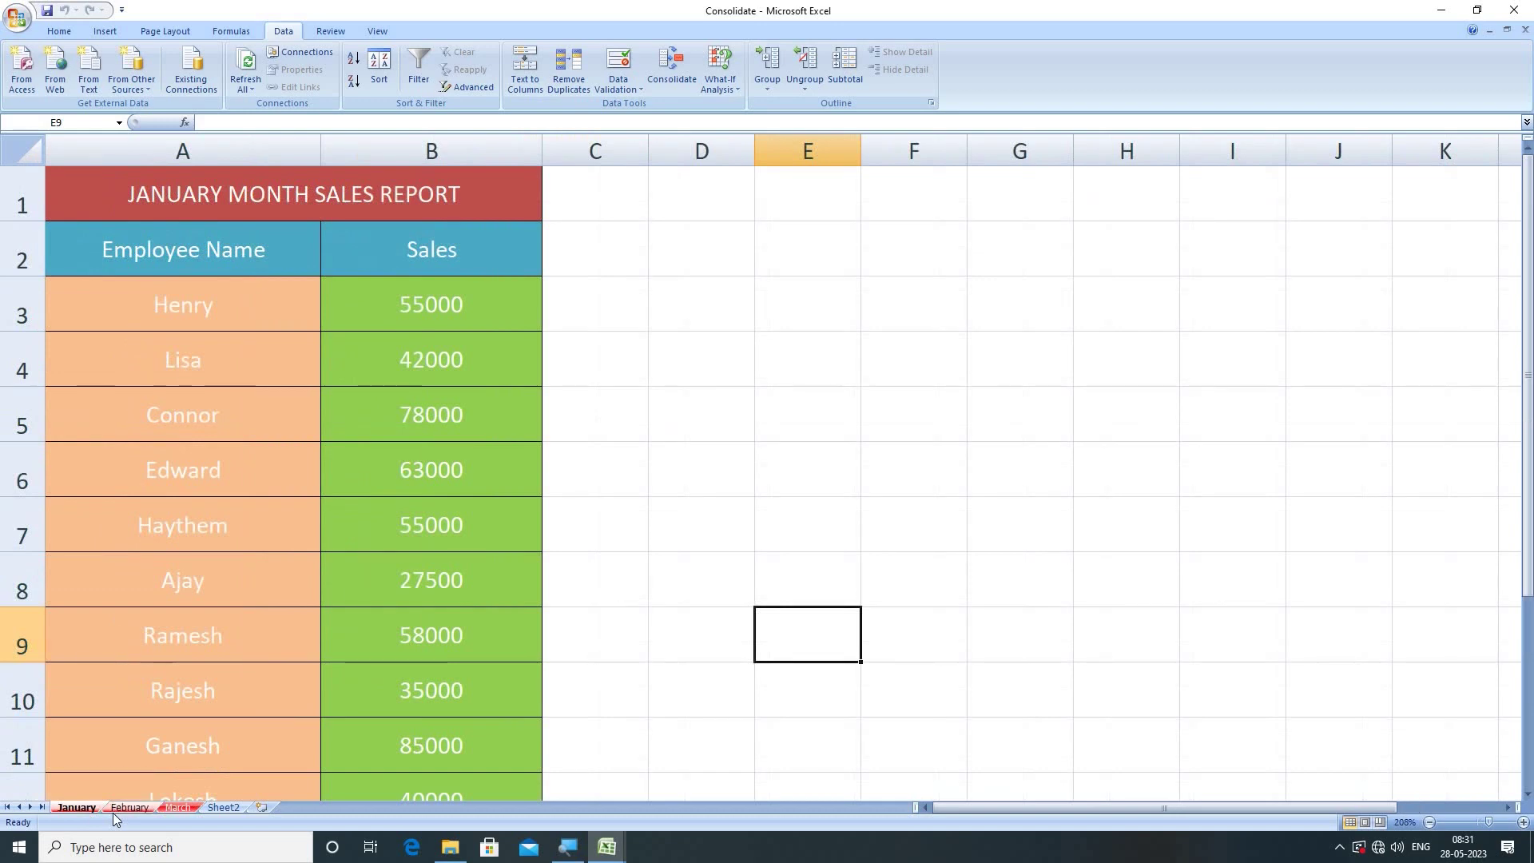
left_click(116, 808)
key("ctrl+Page_Down")
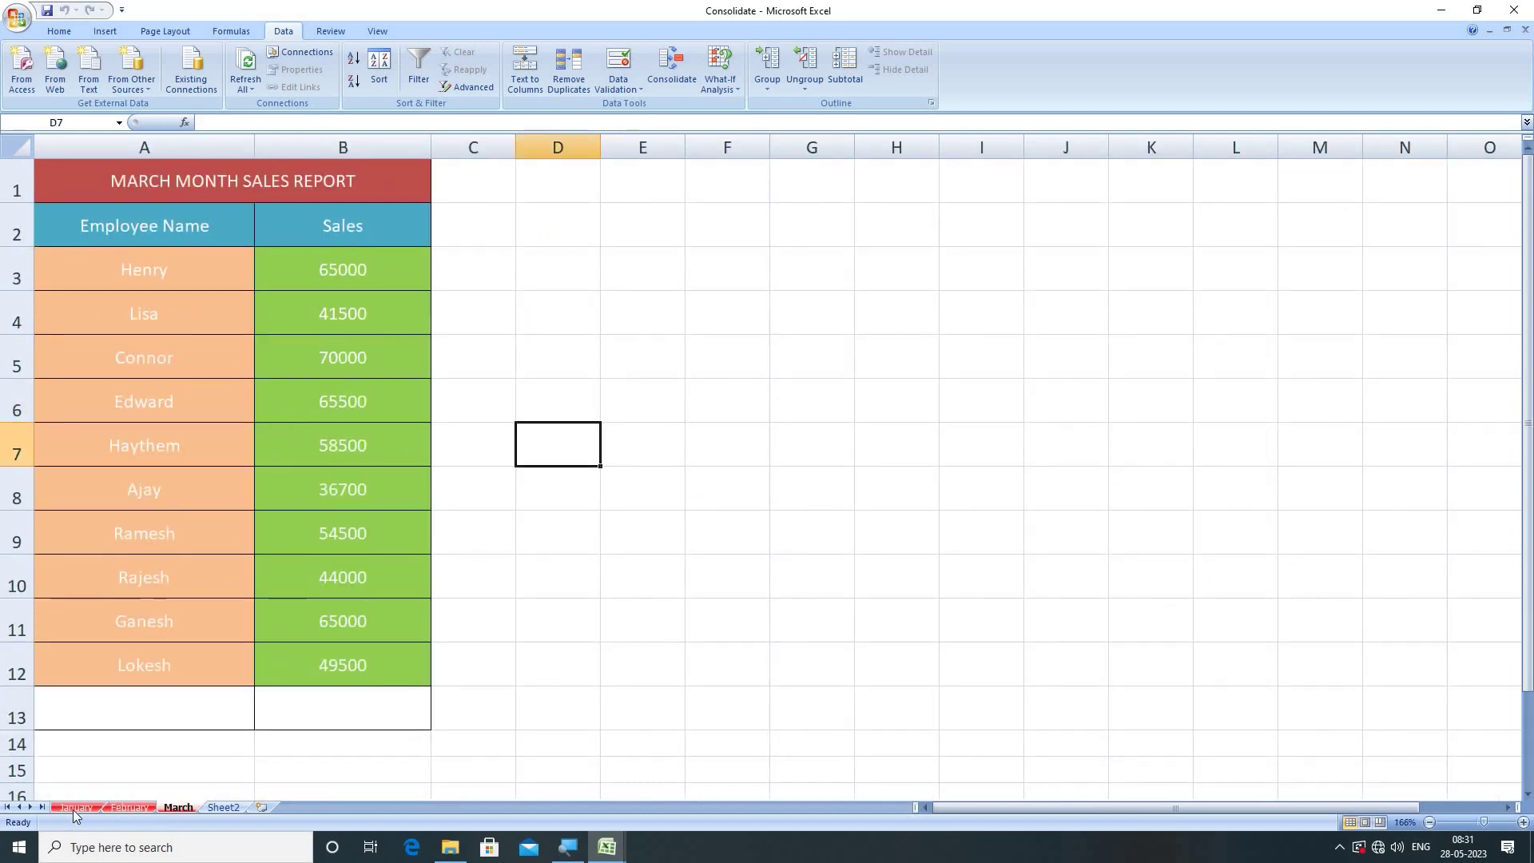
left_click(76, 808)
left_click(212, 315)
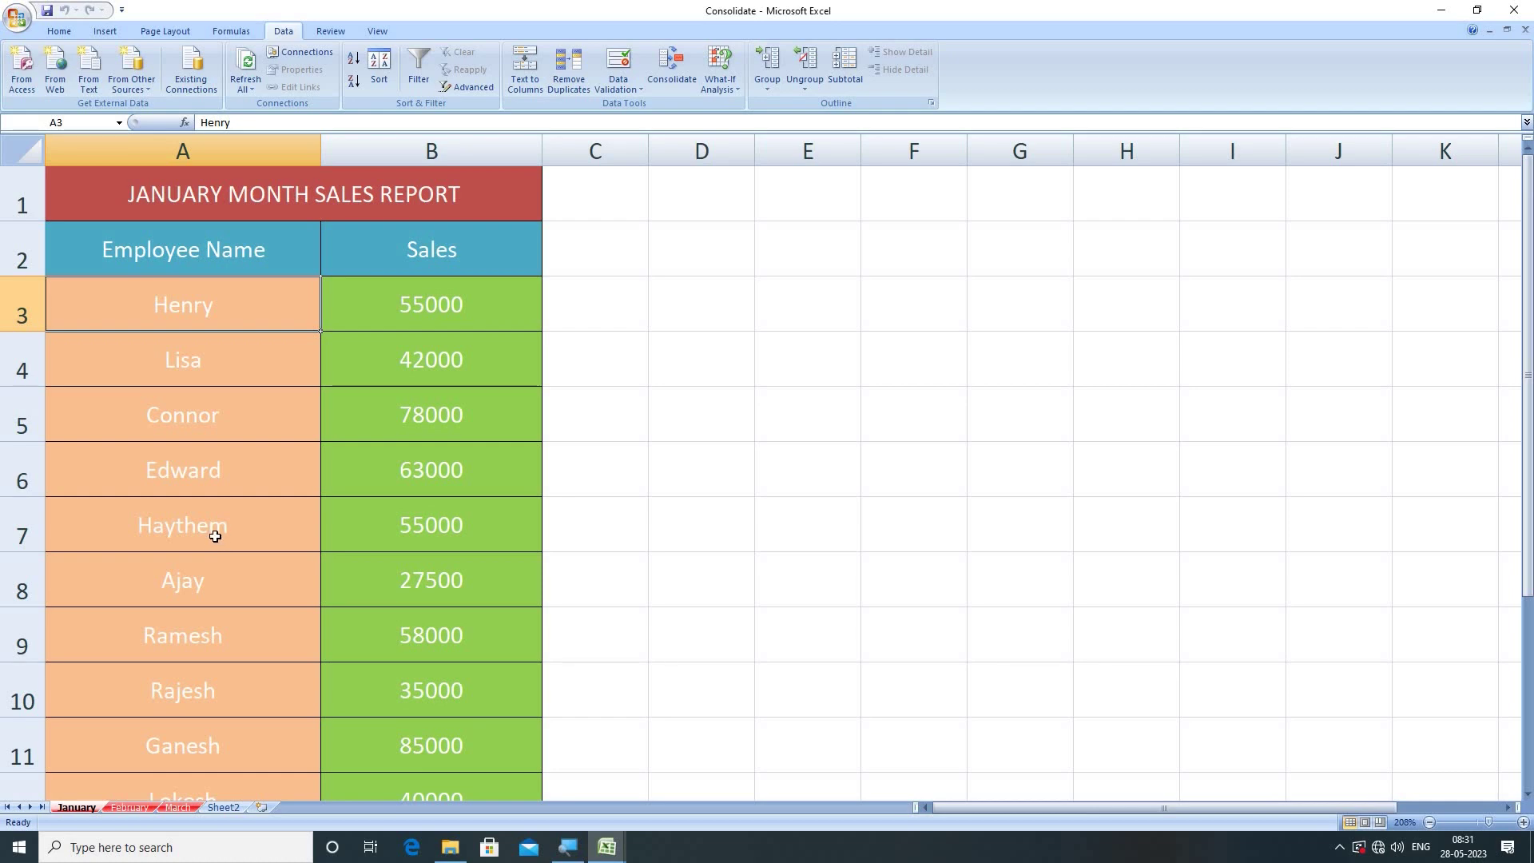
scroll(208, 443, "down", 1)
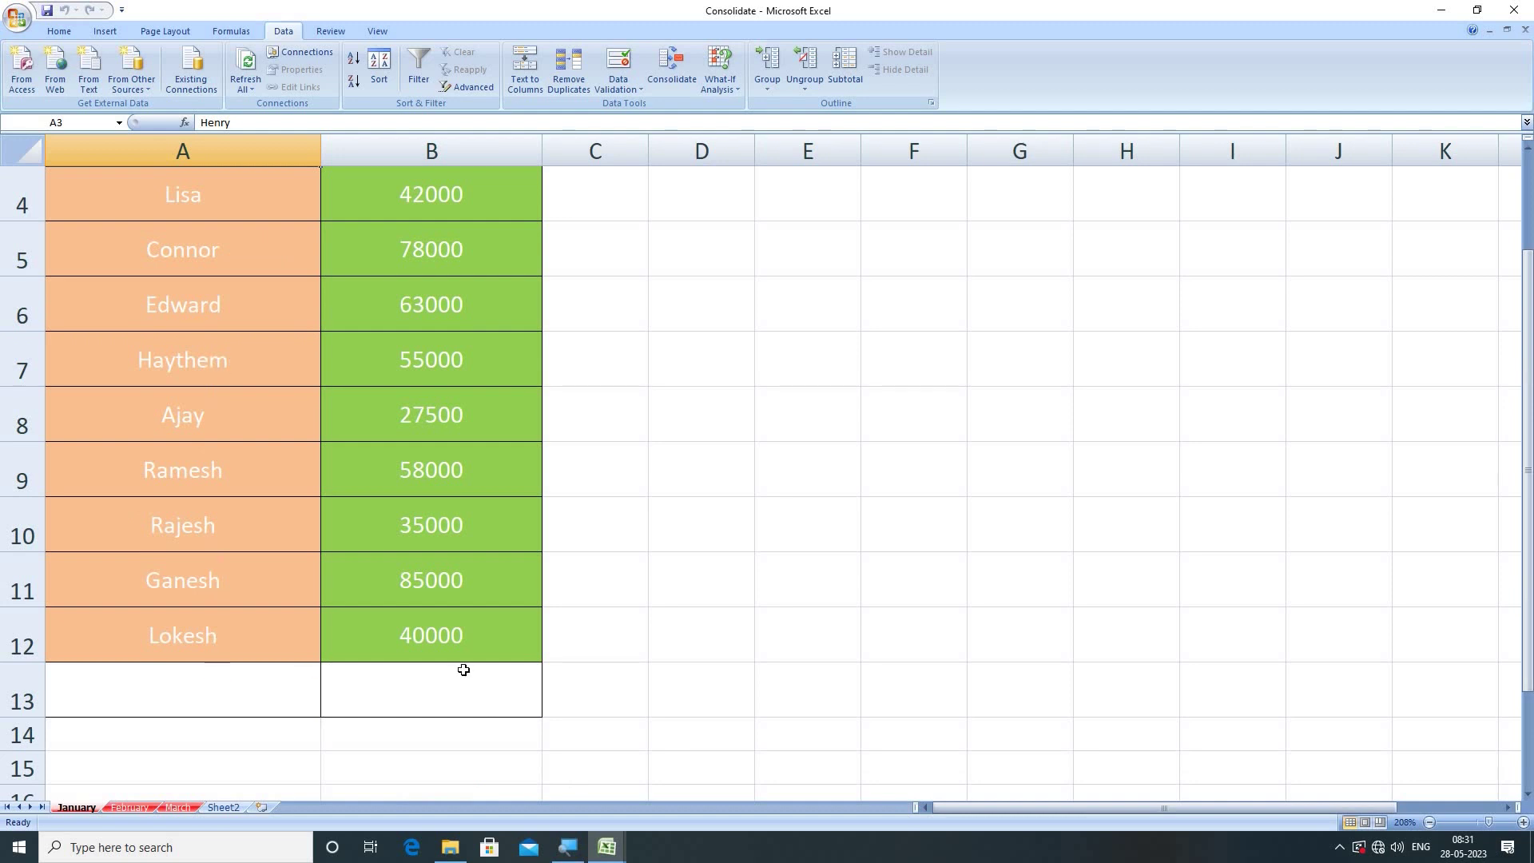
scroll(502, 616, "up", 1)
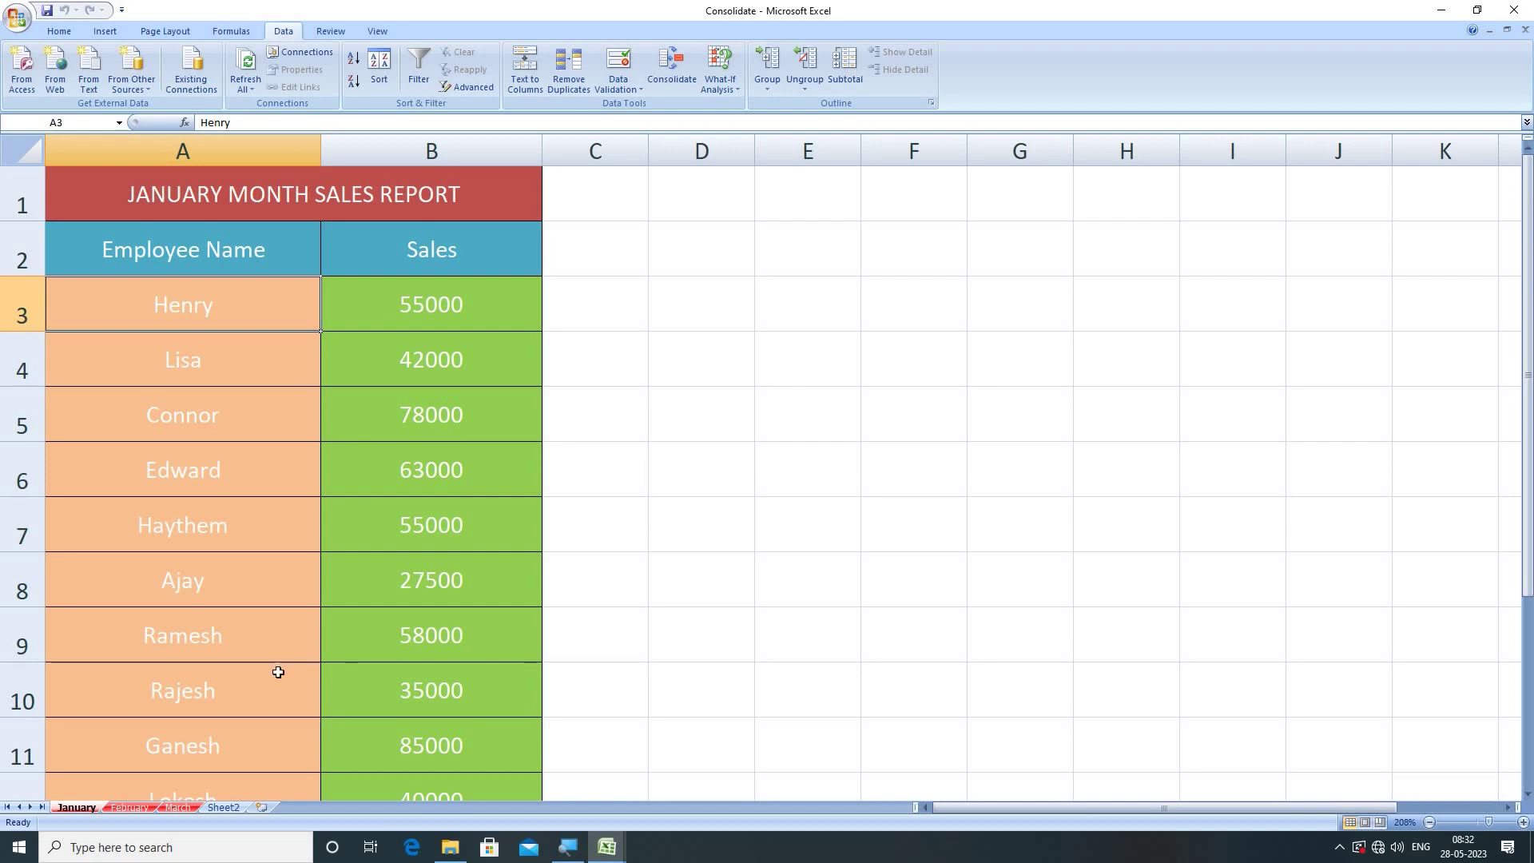
Start a data consolidation in cell A1 of Sheet2 using the Sum function.
left_click(223, 808)
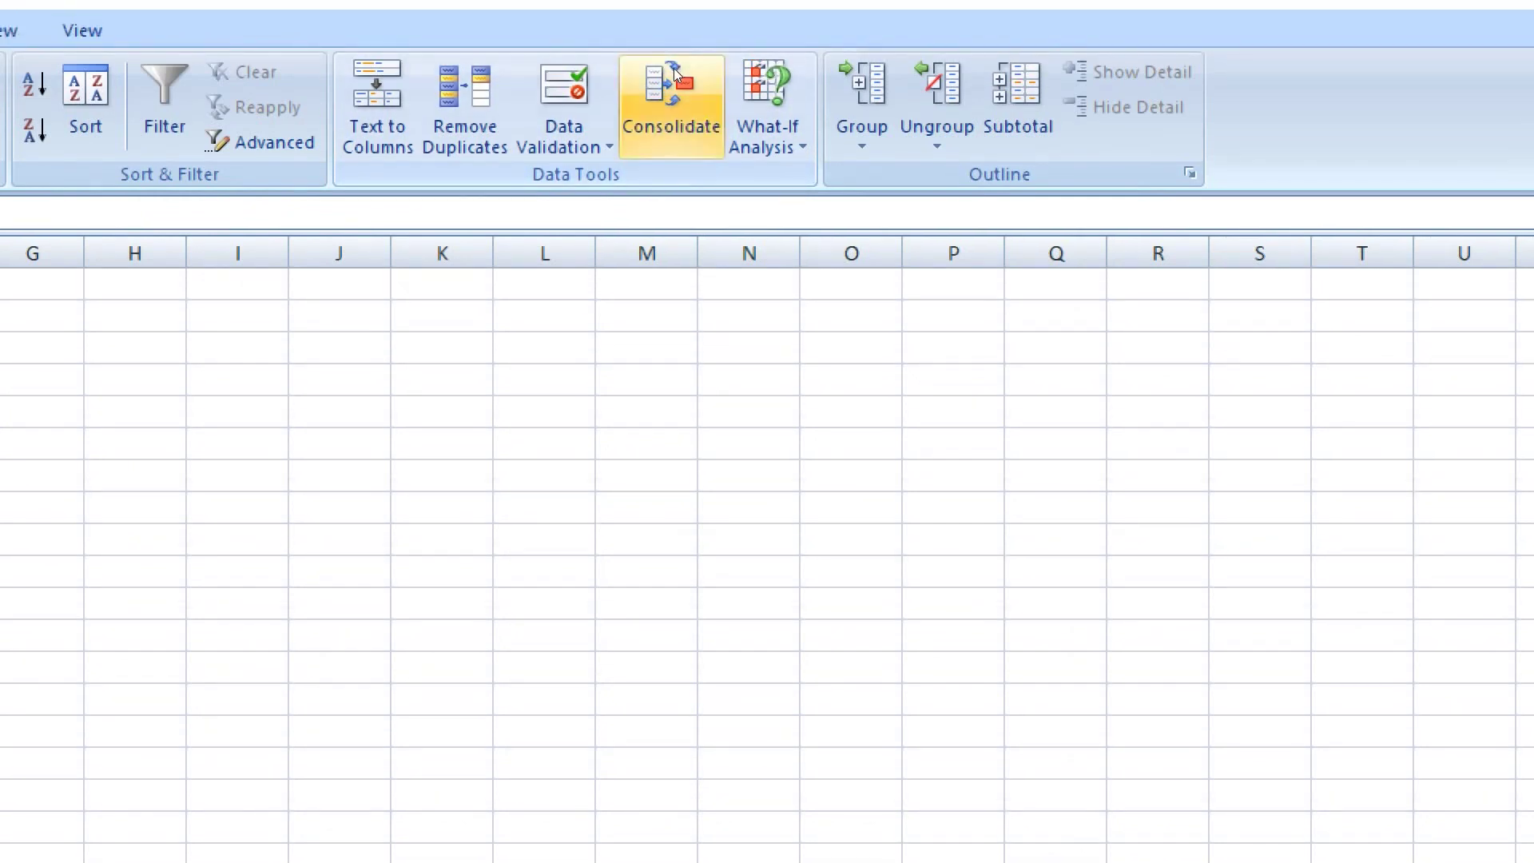
left_click(673, 11)
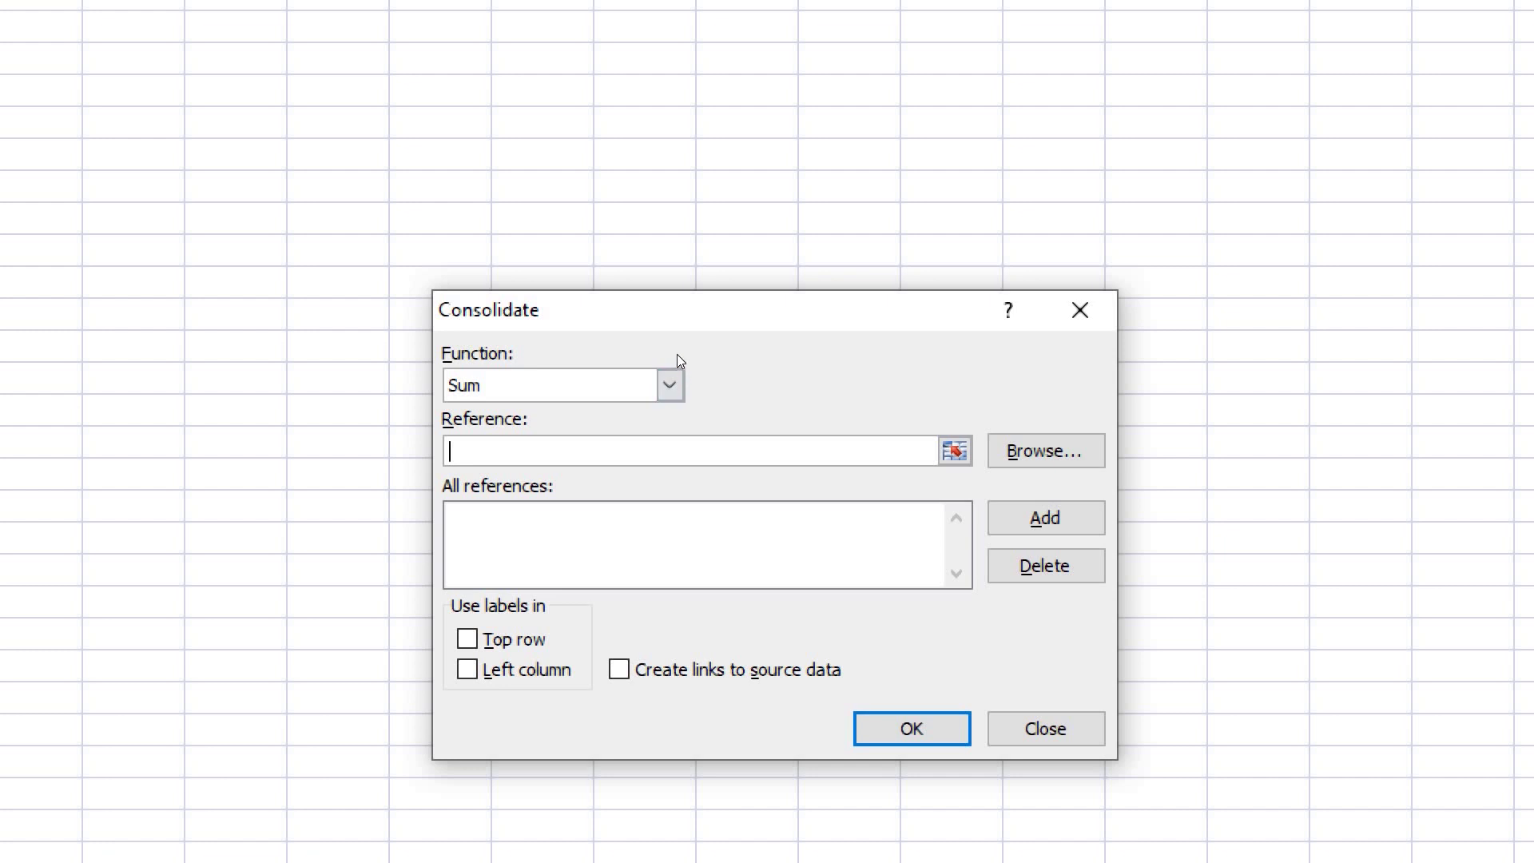
left_click(672, 382)
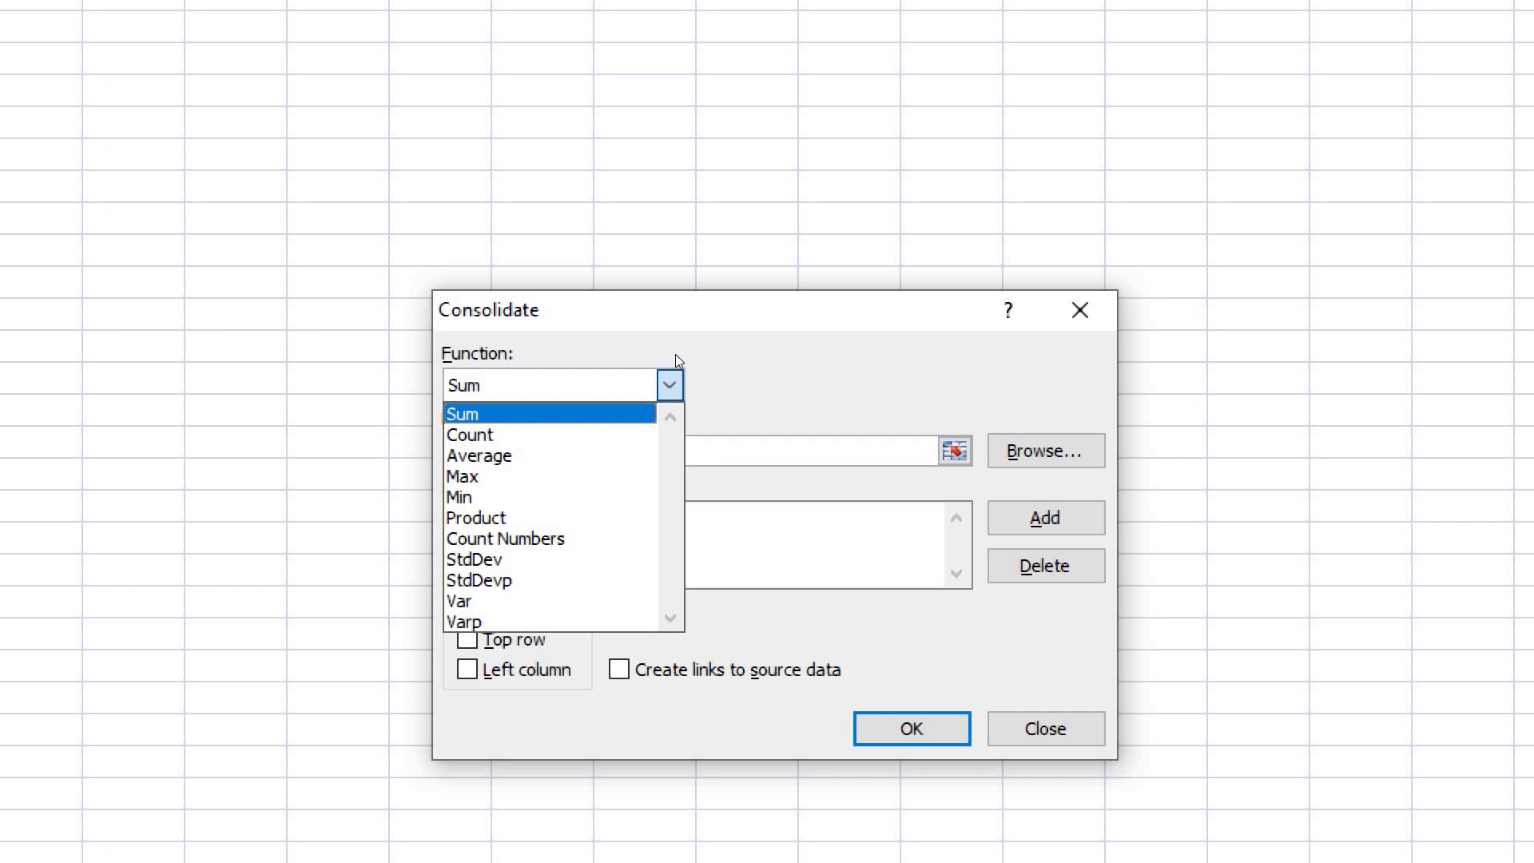
left_click(634, 368)
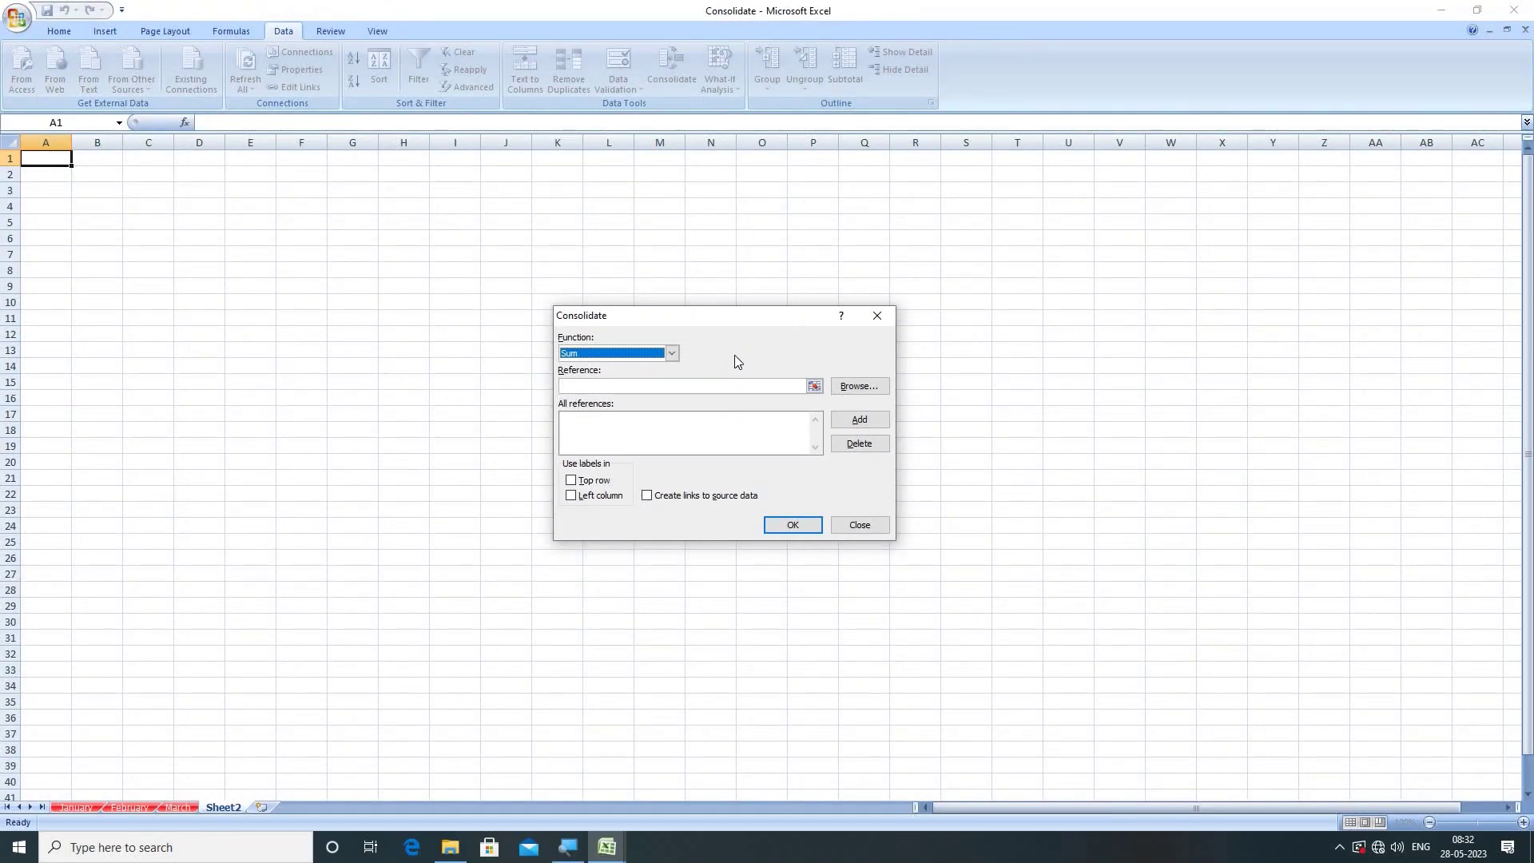
Add the January sheet's range A2:B12, including its headers, to the consolidation references.
left_click(606, 385)
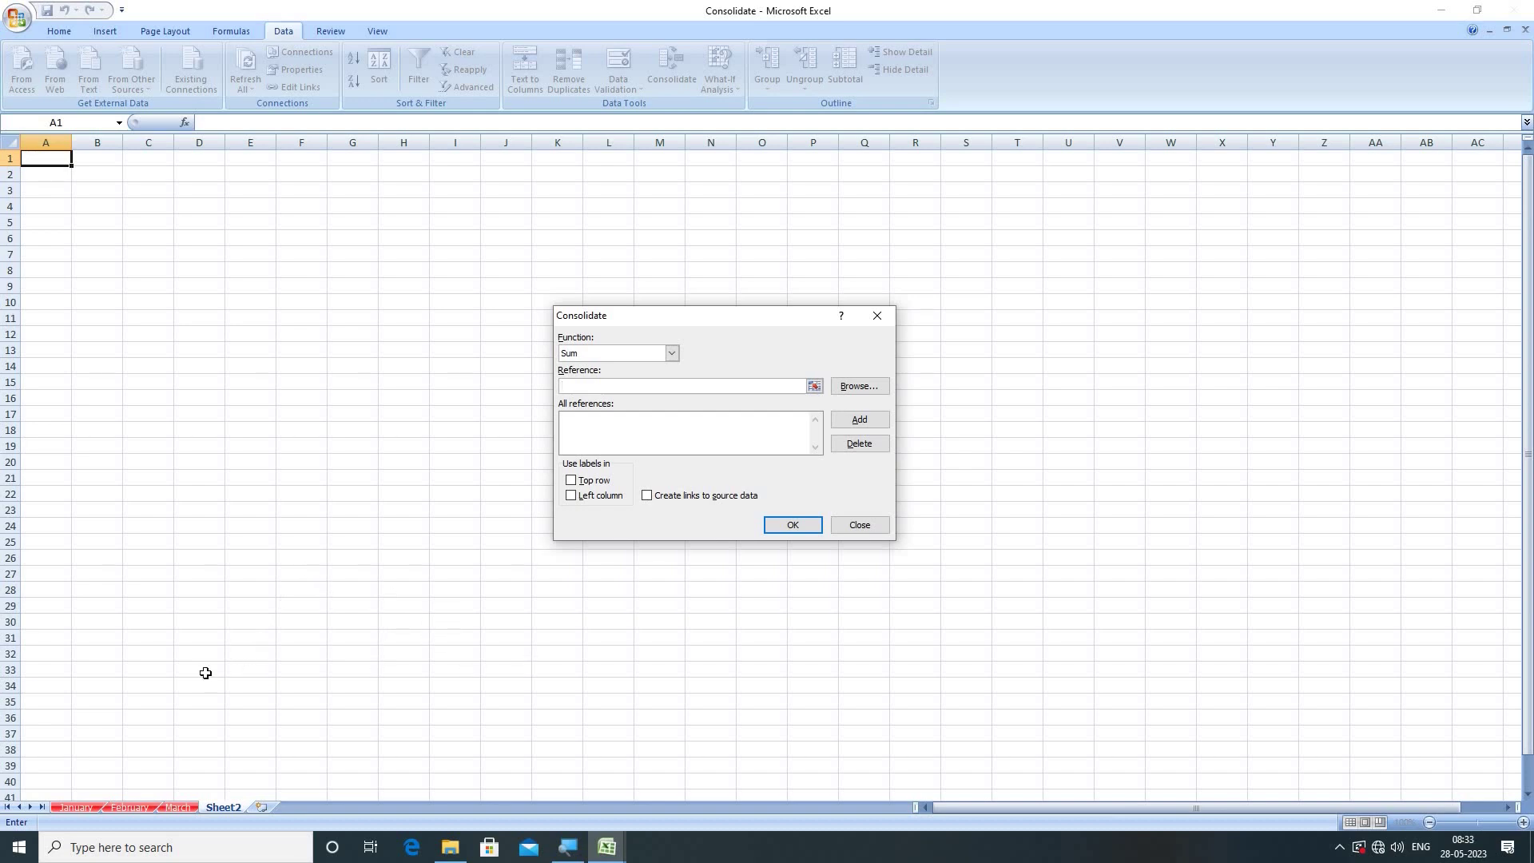
left_click(95, 807)
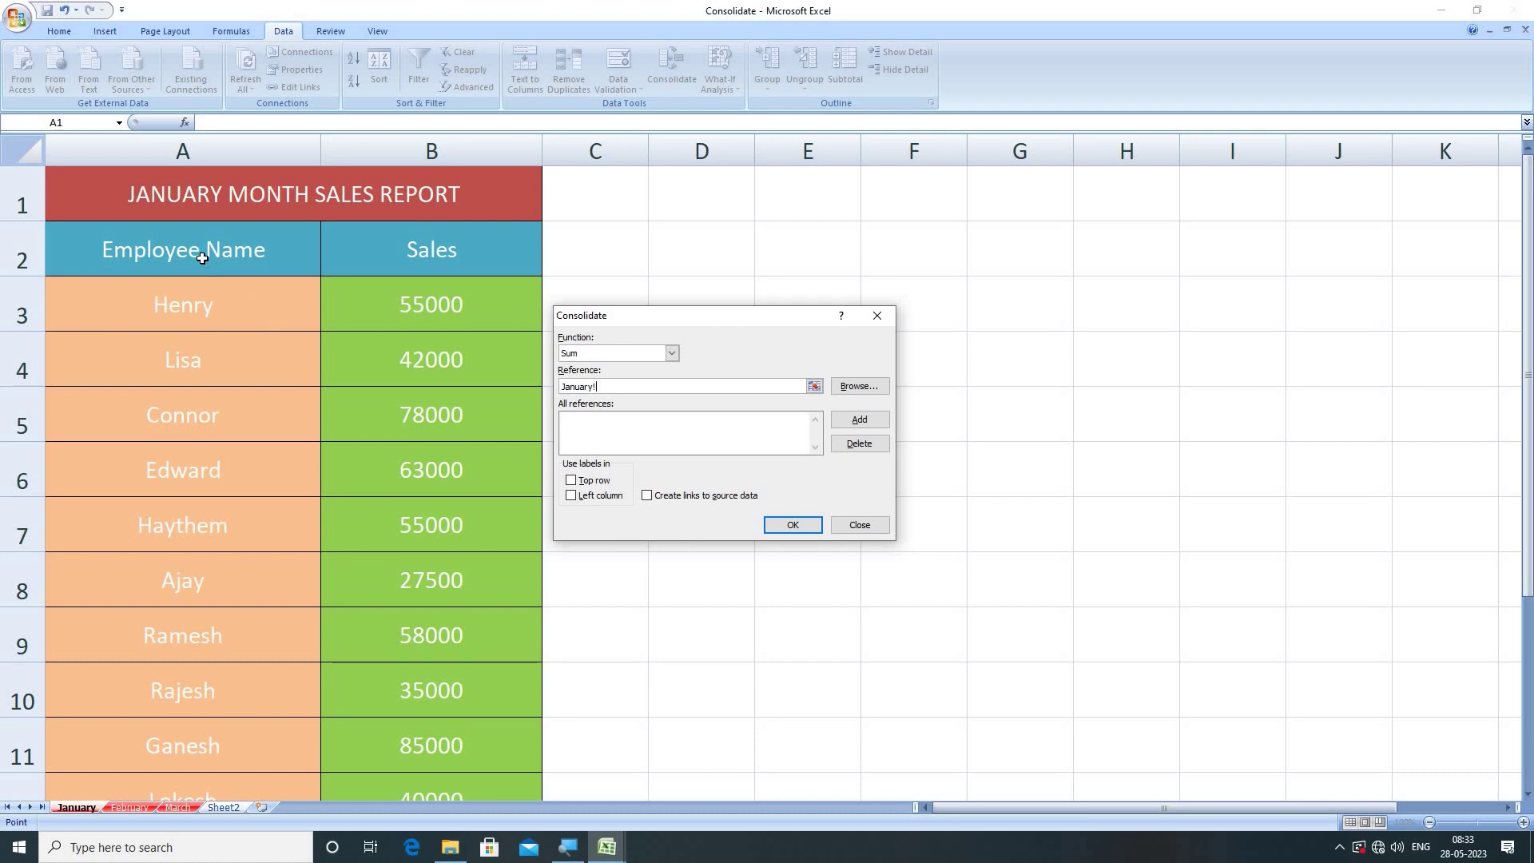
left_click_drag(202, 257, 488, 706)
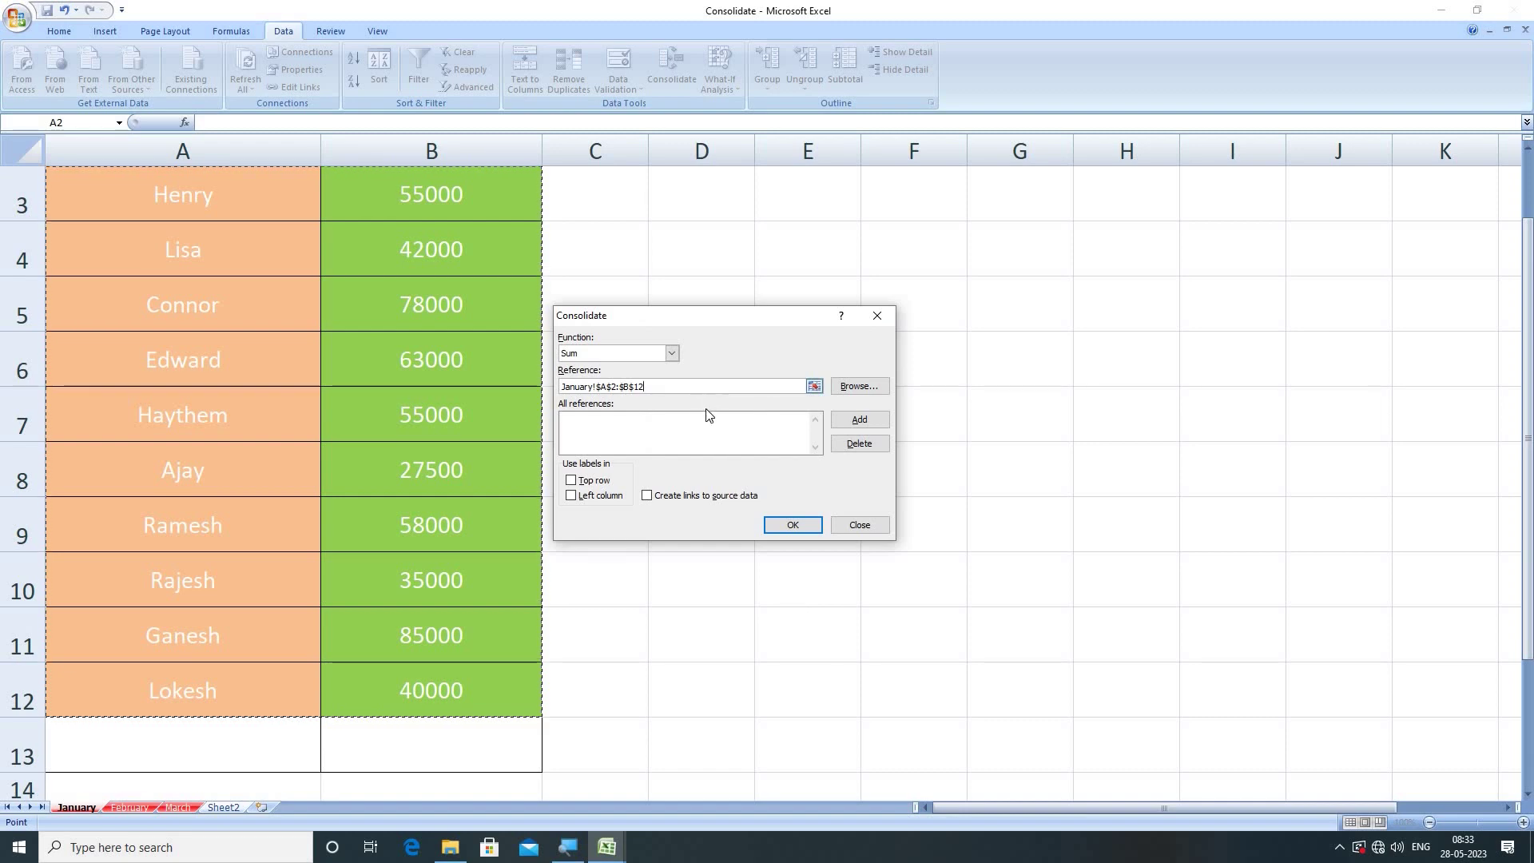
left_click(855, 426)
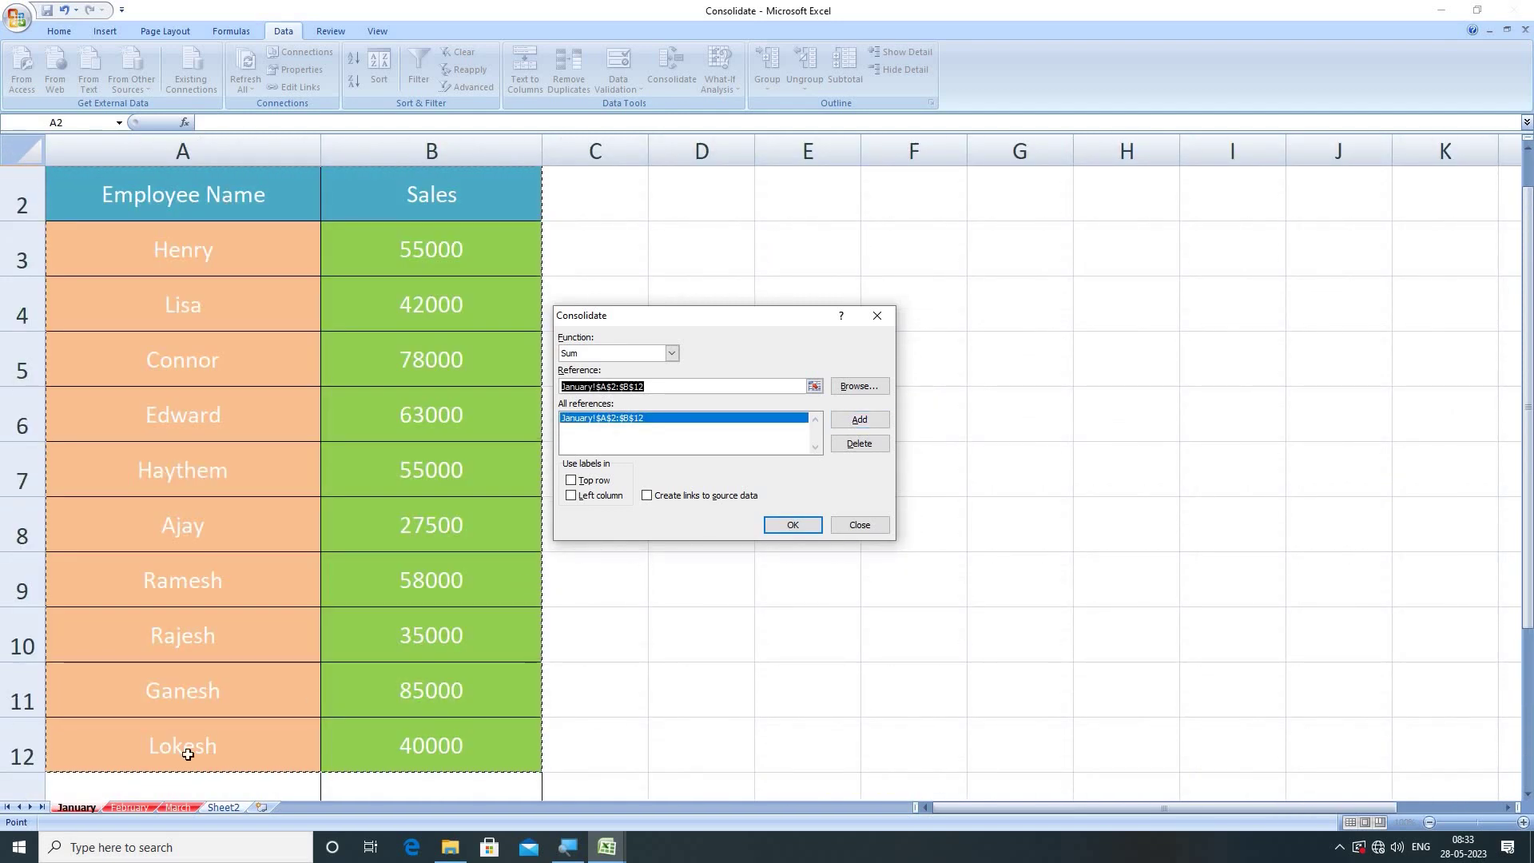
Add the range A2:B12 of both the February and March sheets to the consolidation references.
left_click(131, 808)
left_click_drag(140, 226, 343, 669)
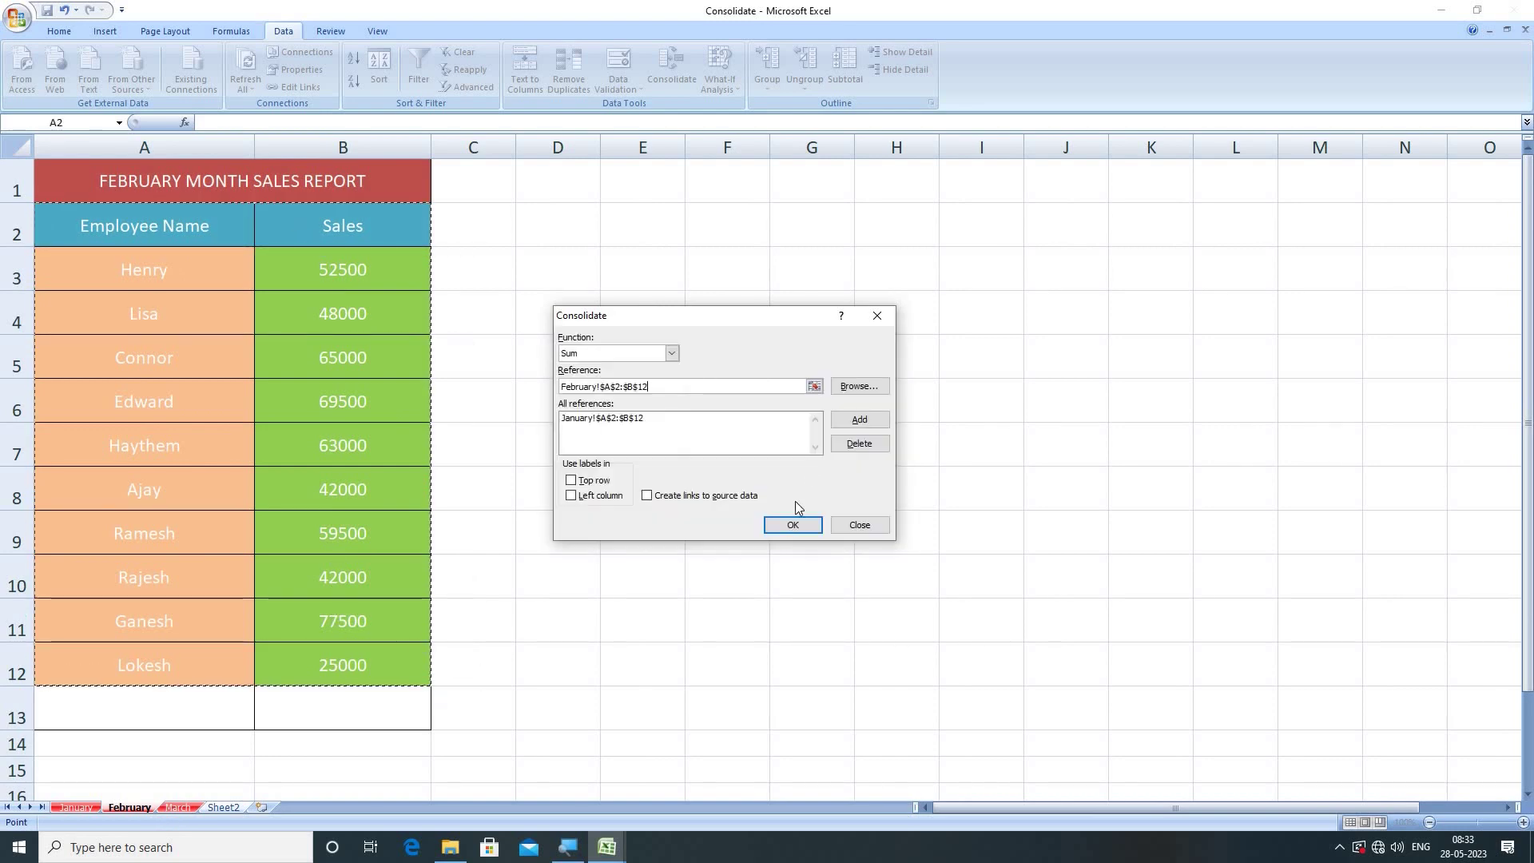
left_click(843, 426)
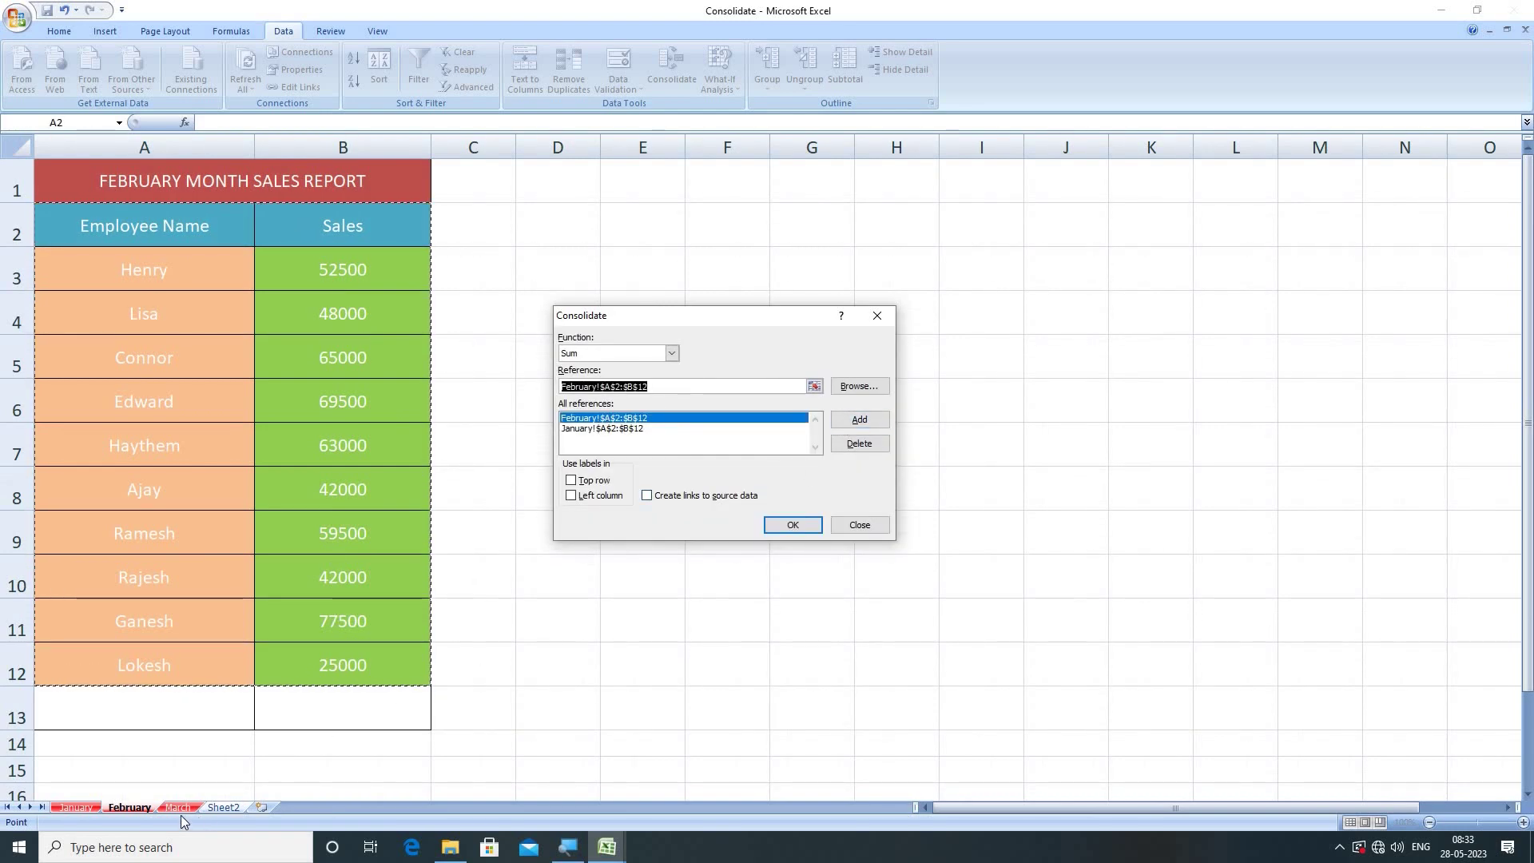
left_click(177, 808)
left_click_drag(120, 227, 360, 665)
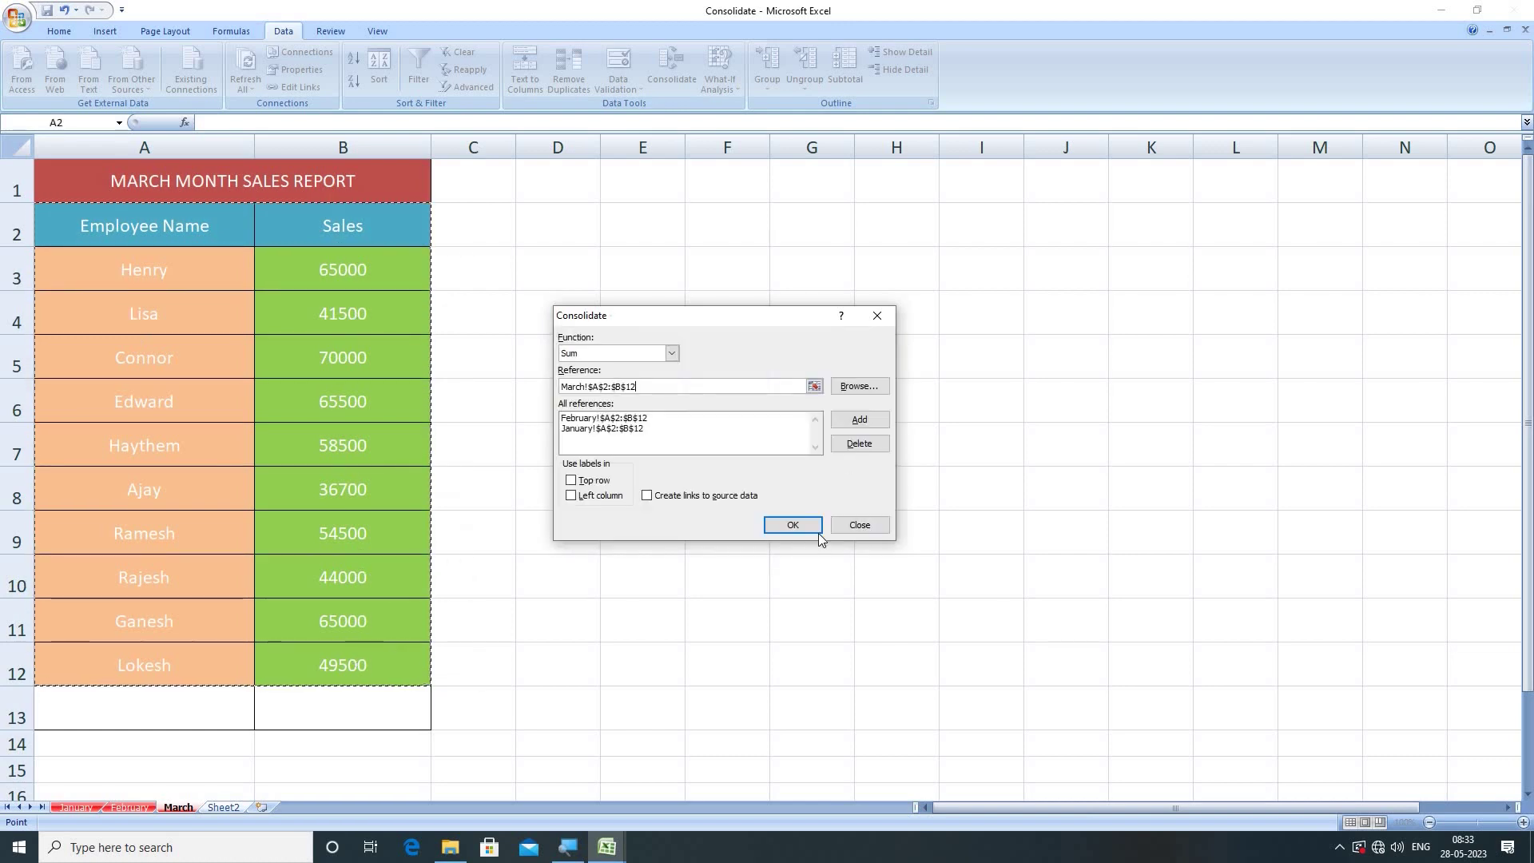
left_click(844, 421)
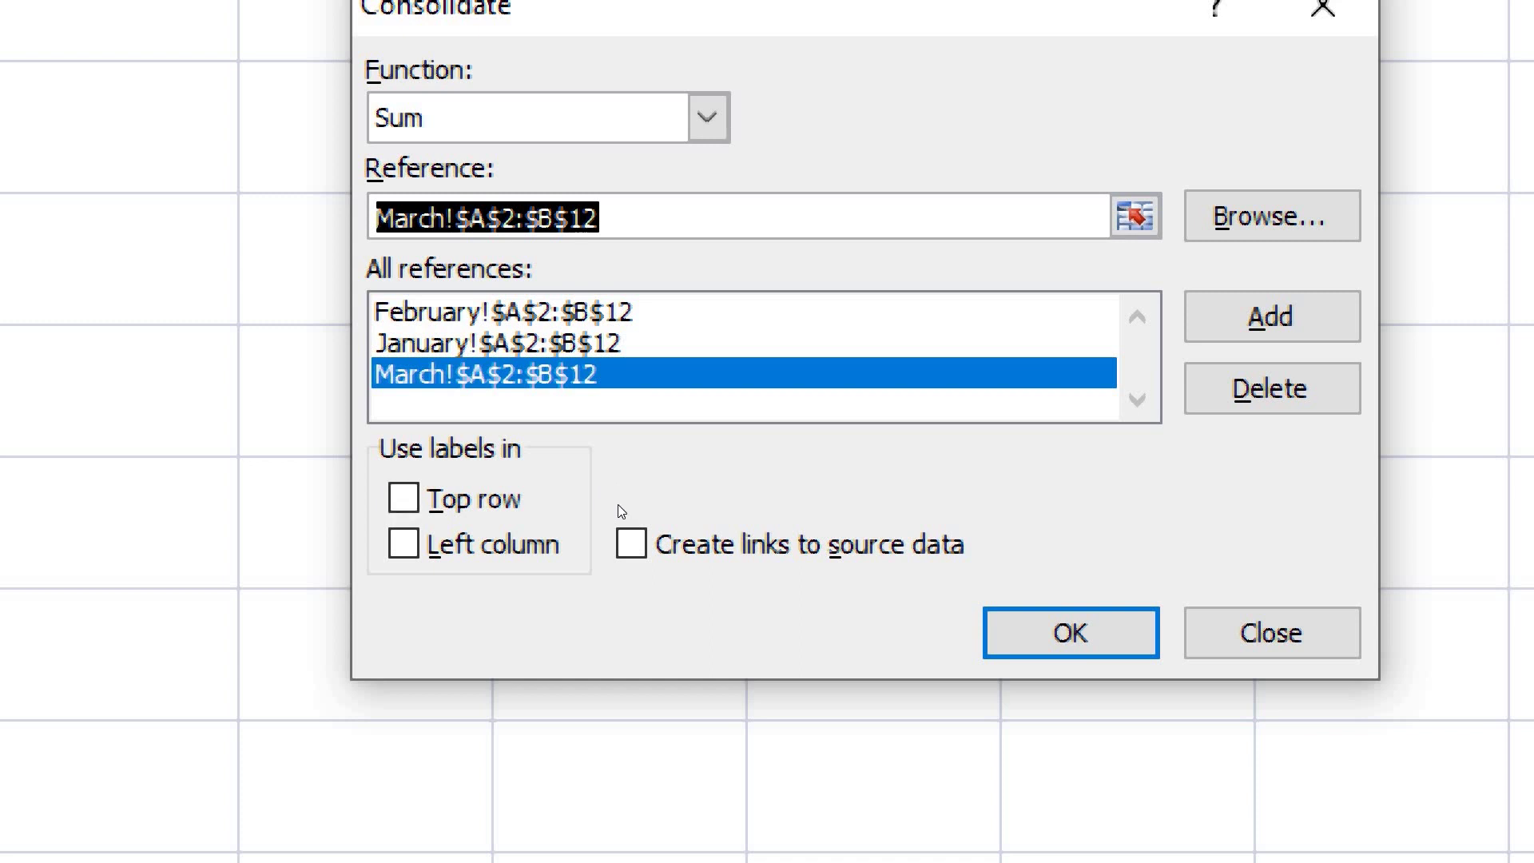
Run the consolidation using labels from the top row and left column, with links to the source data.
left_click(573, 478)
left_click(573, 481)
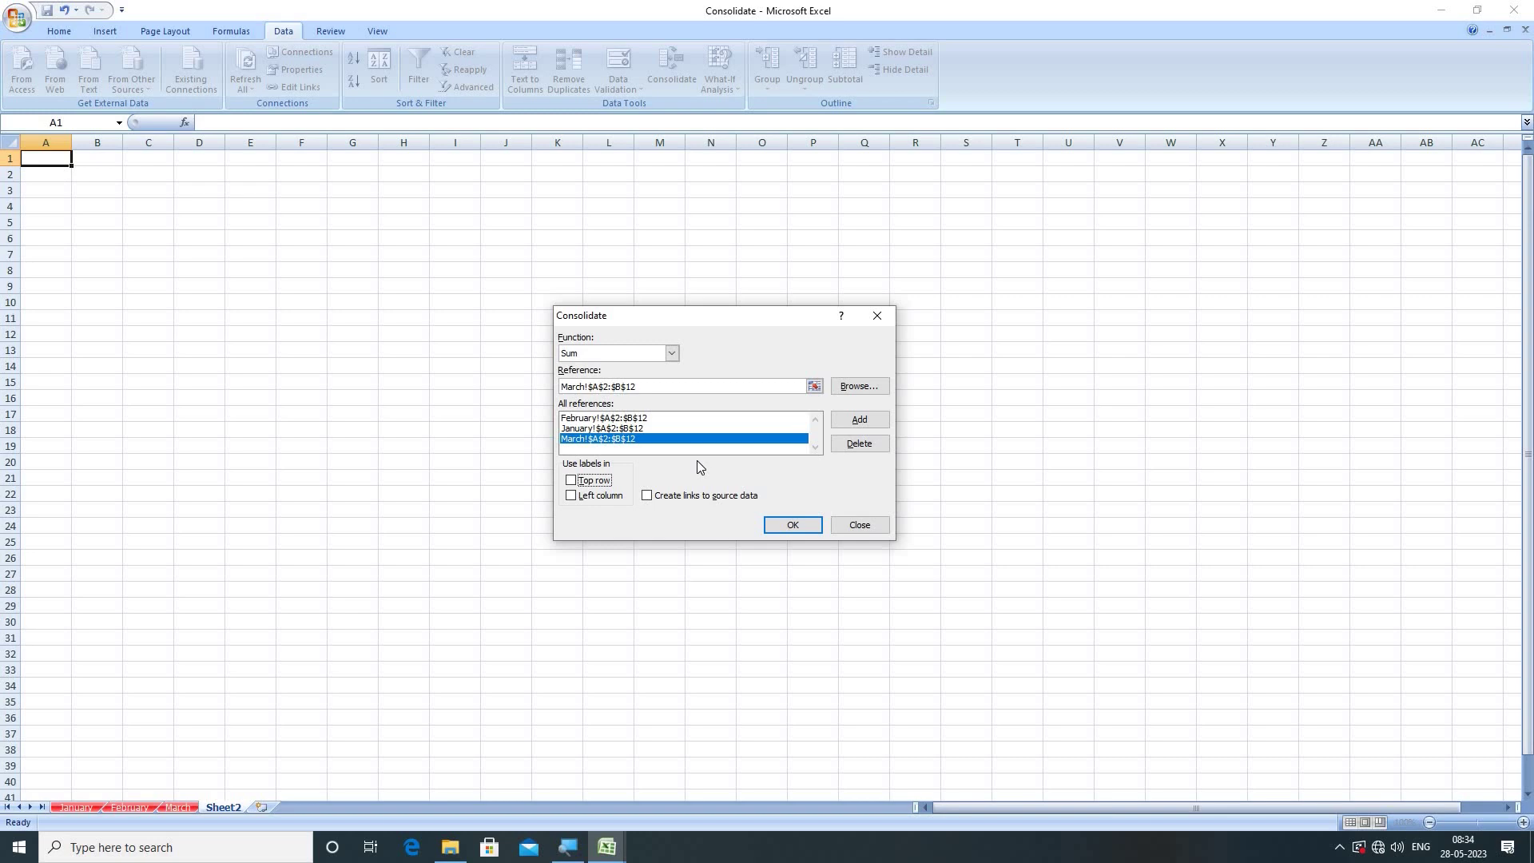
left_click(571, 481)
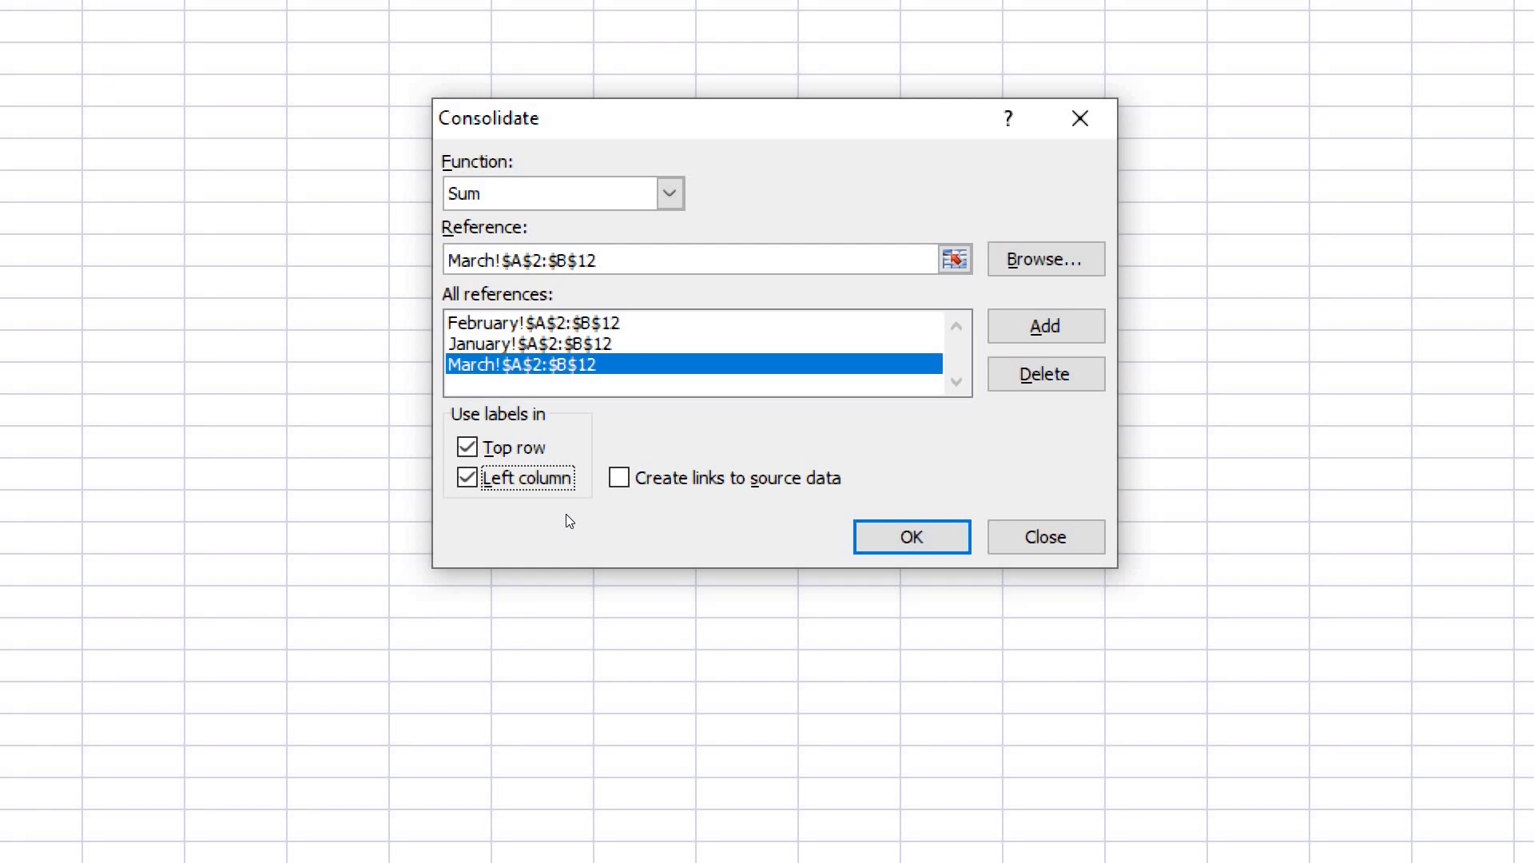
left_click(648, 493)
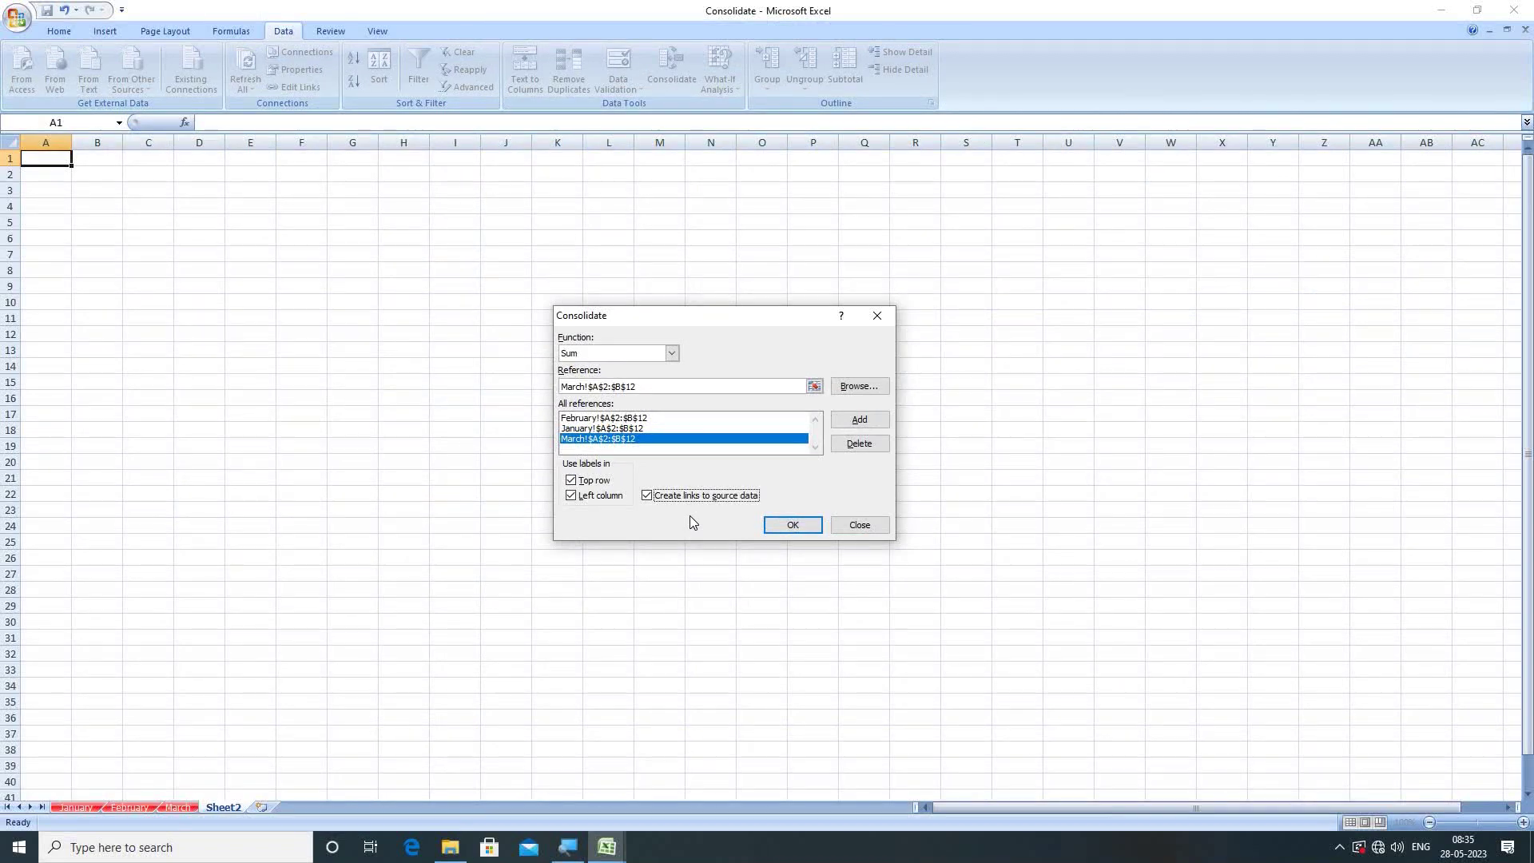
left_click(772, 527)
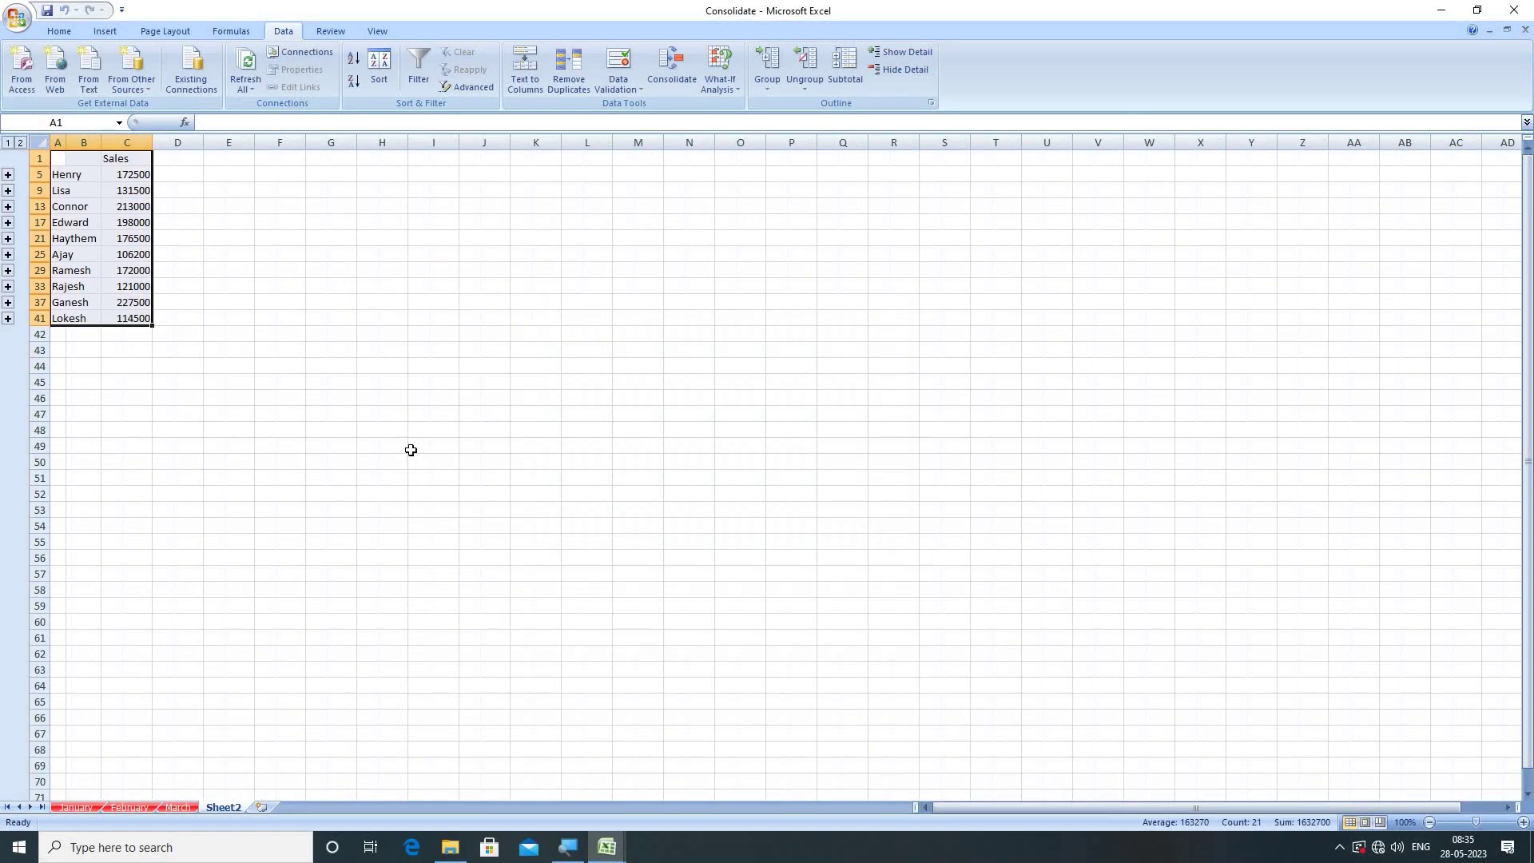
Autofit column A to the employee names and widen column B in the consolidated table.
left_click(1501, 824)
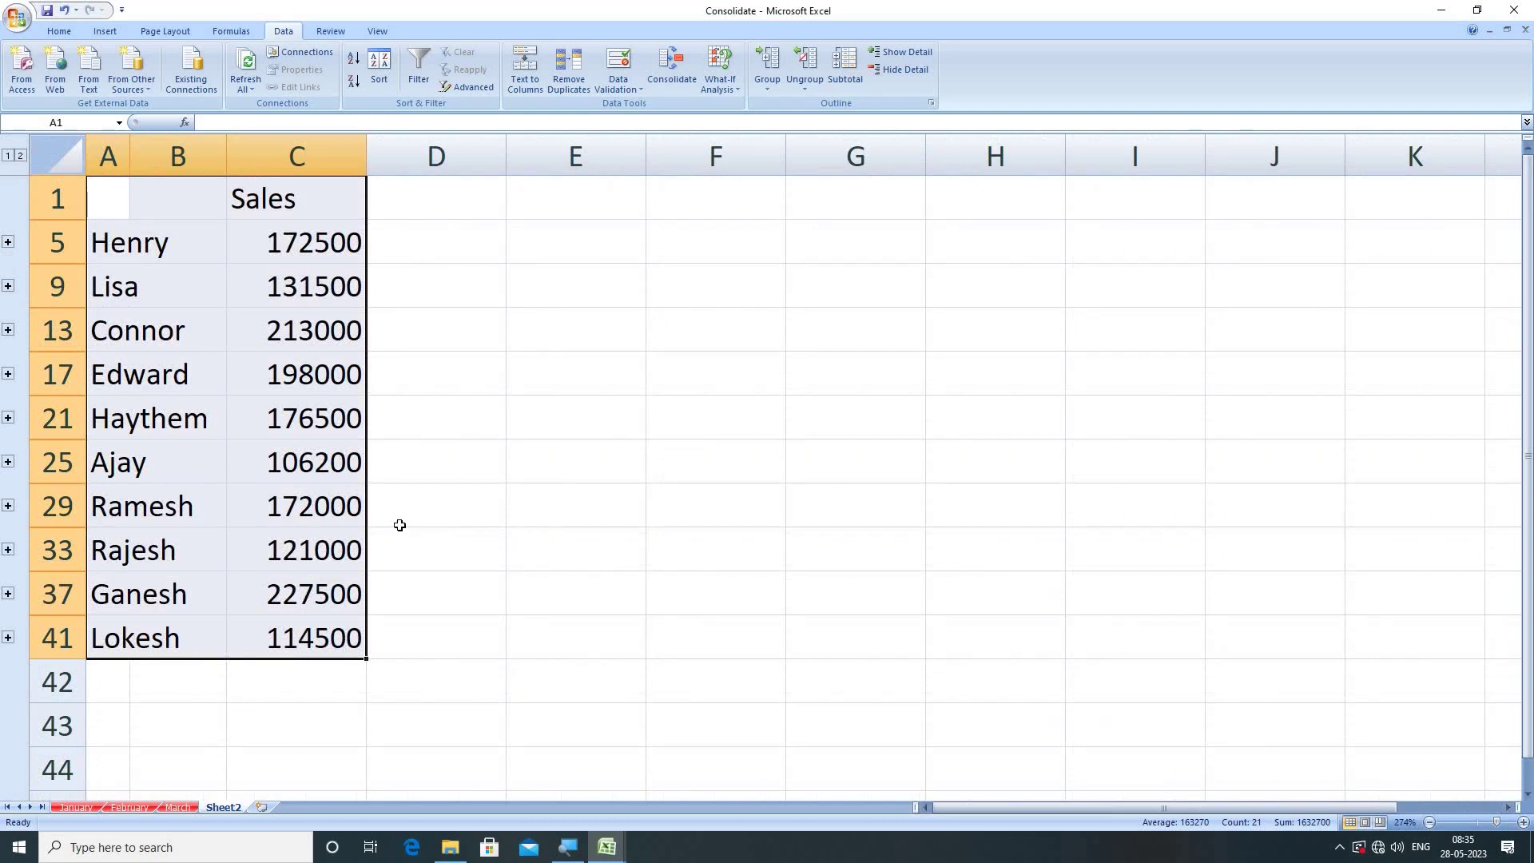
double_click(130, 156)
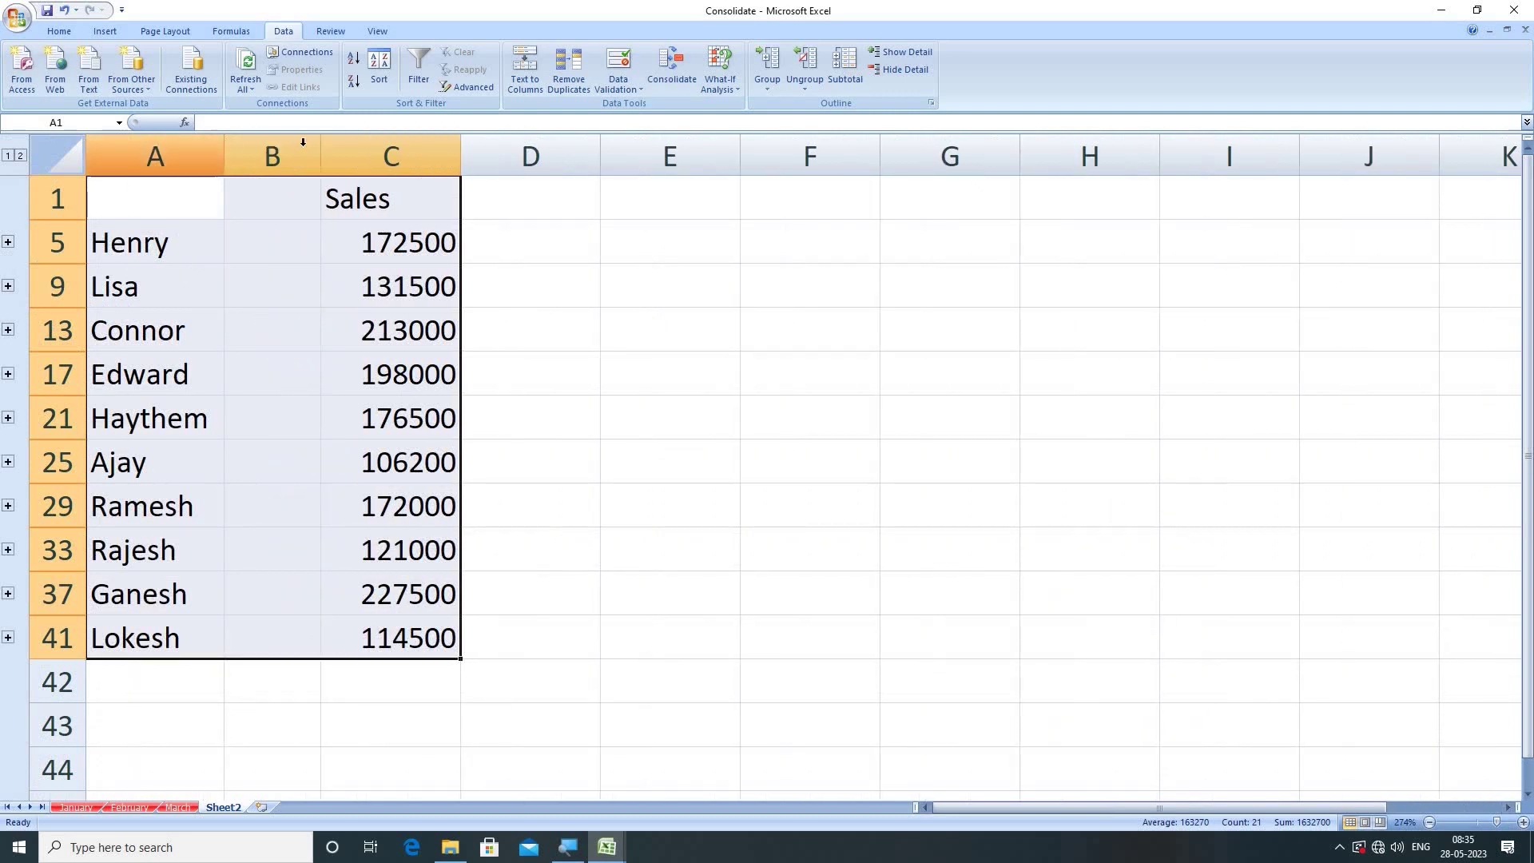
left_click_drag(321, 157, 377, 158)
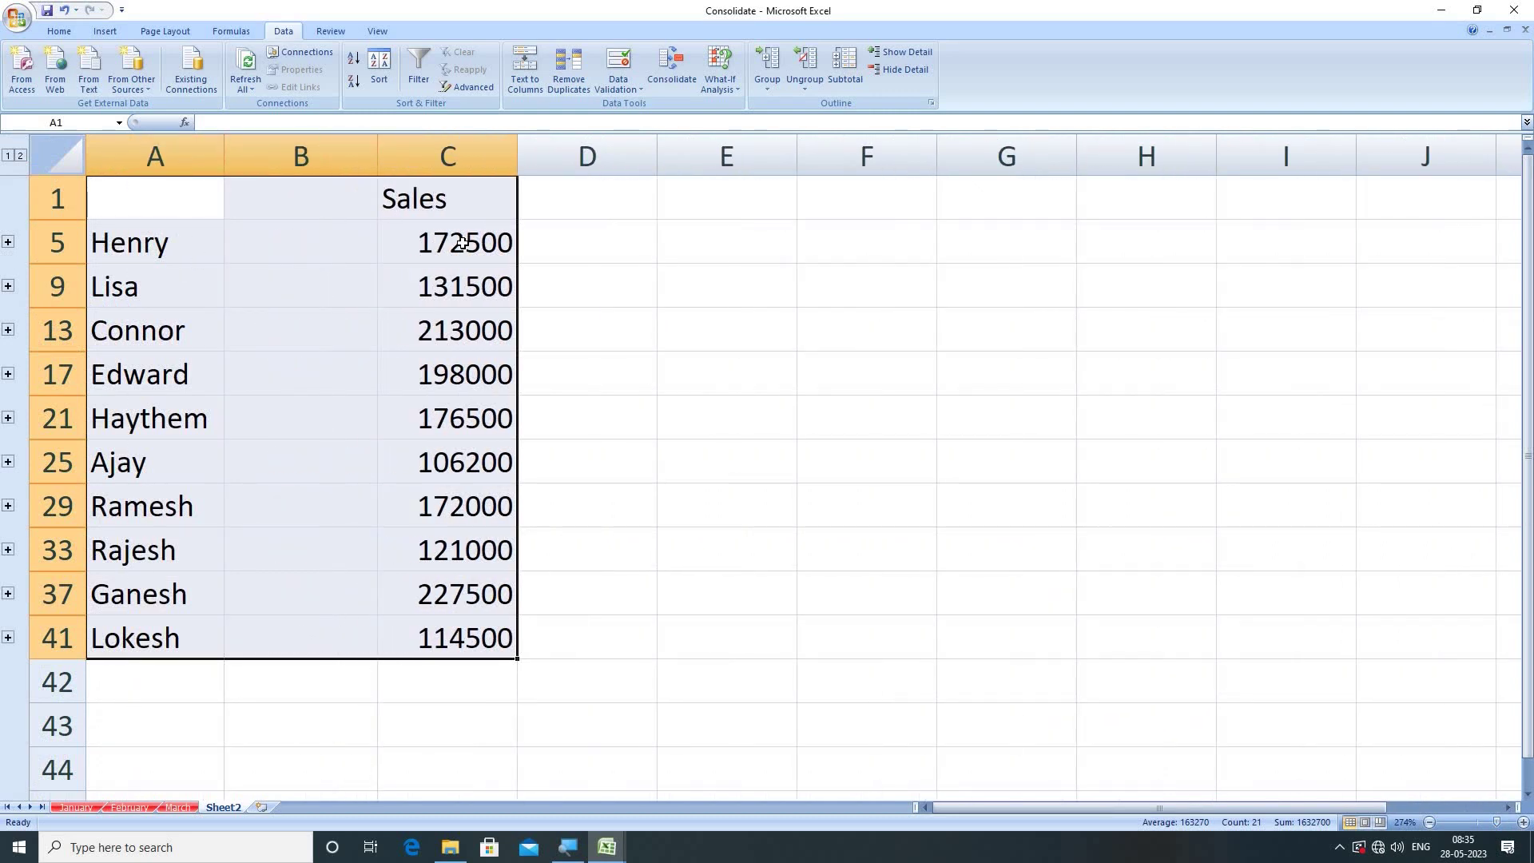
left_click(149, 250)
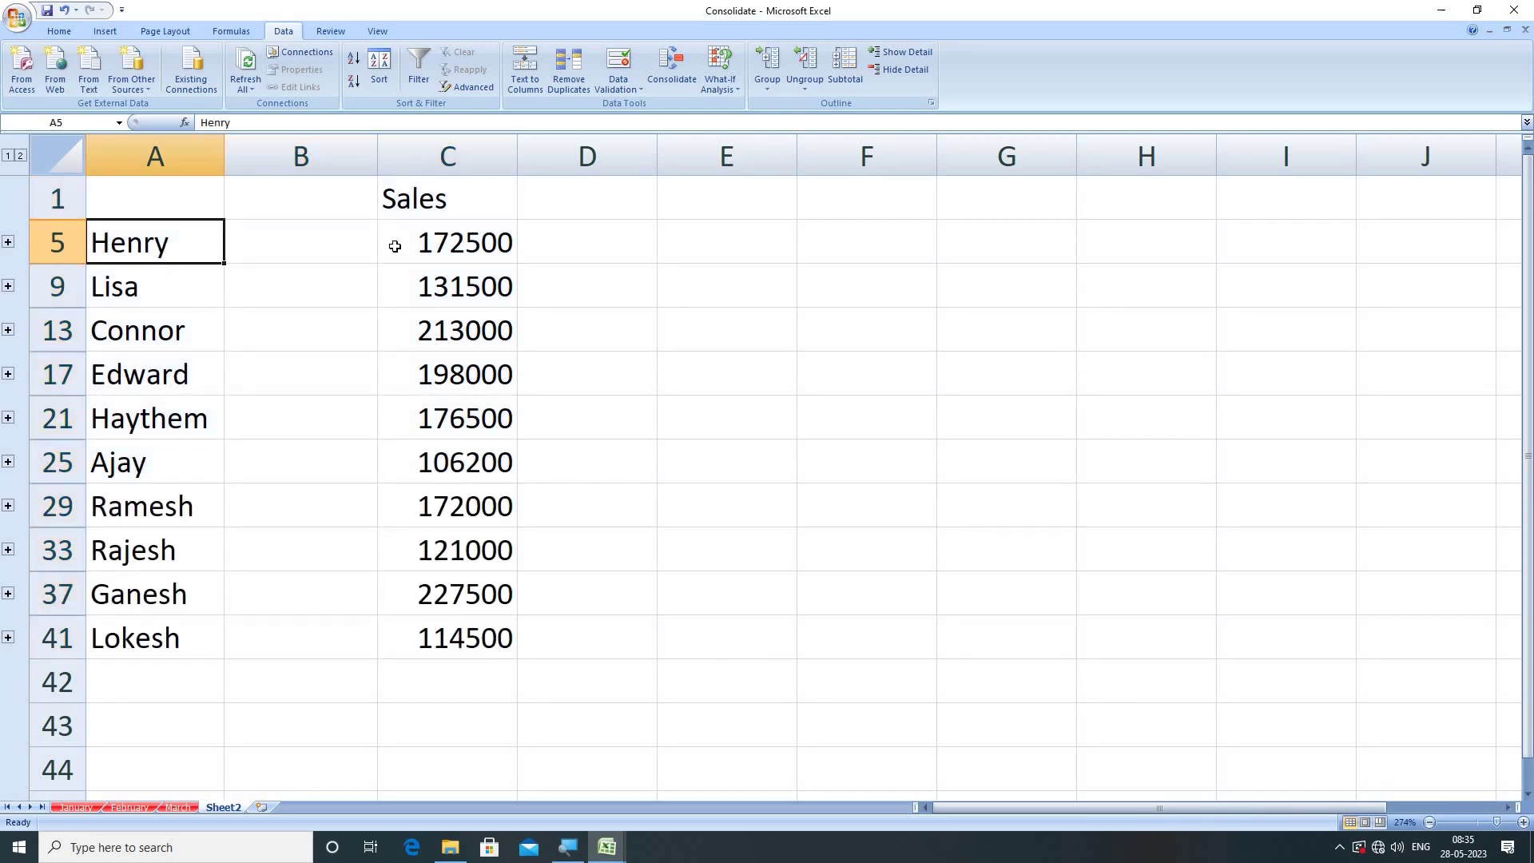
Examine the employee names in column A and the SUM formulas behind their consolidated sales totals in column C.
left_click(175, 288)
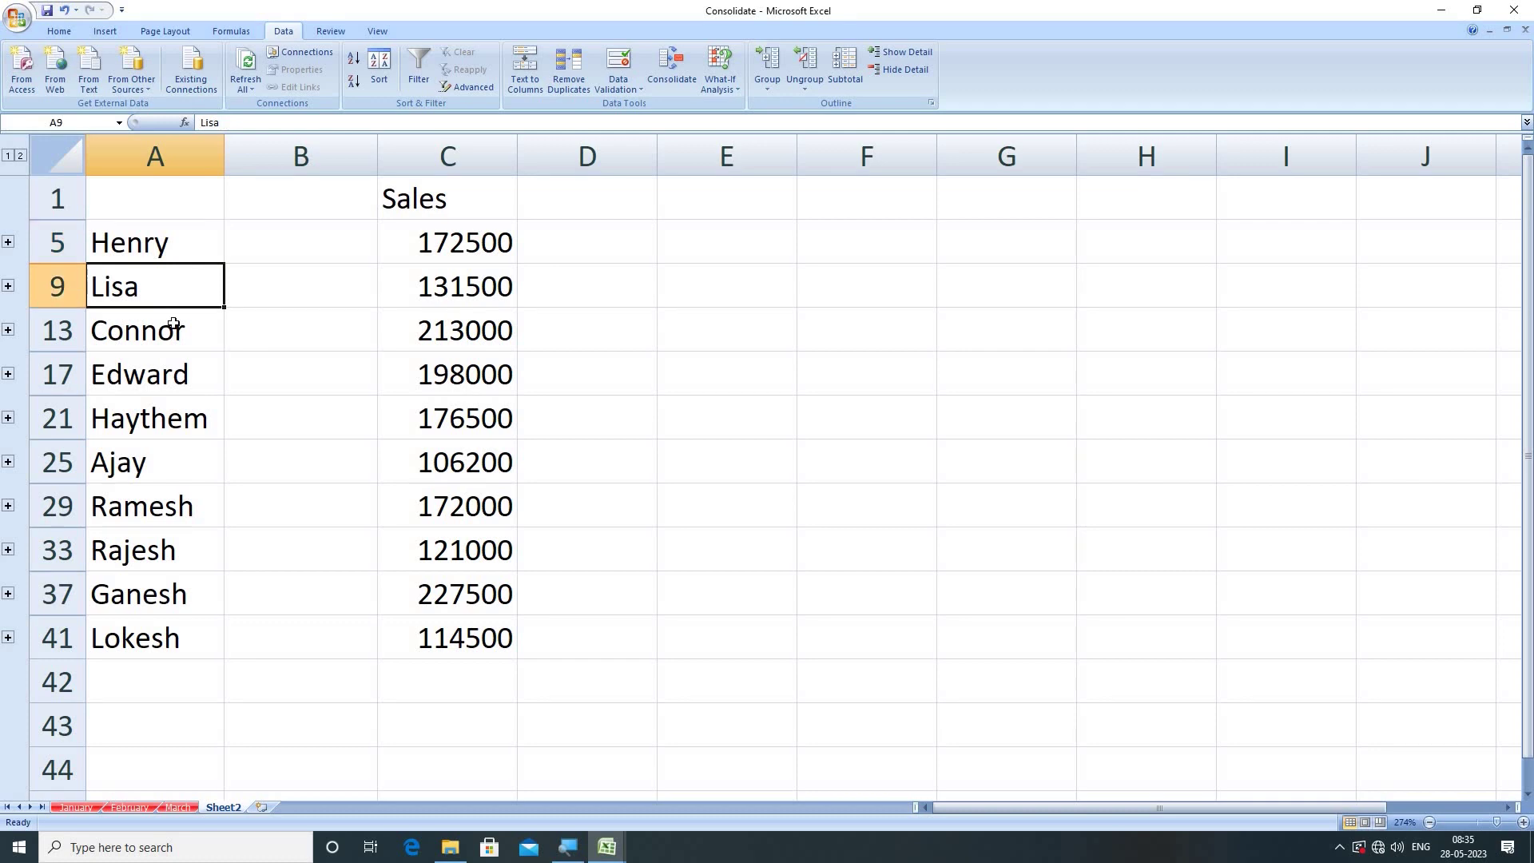
left_click(175, 329)
left_click(180, 376)
left_click(179, 421)
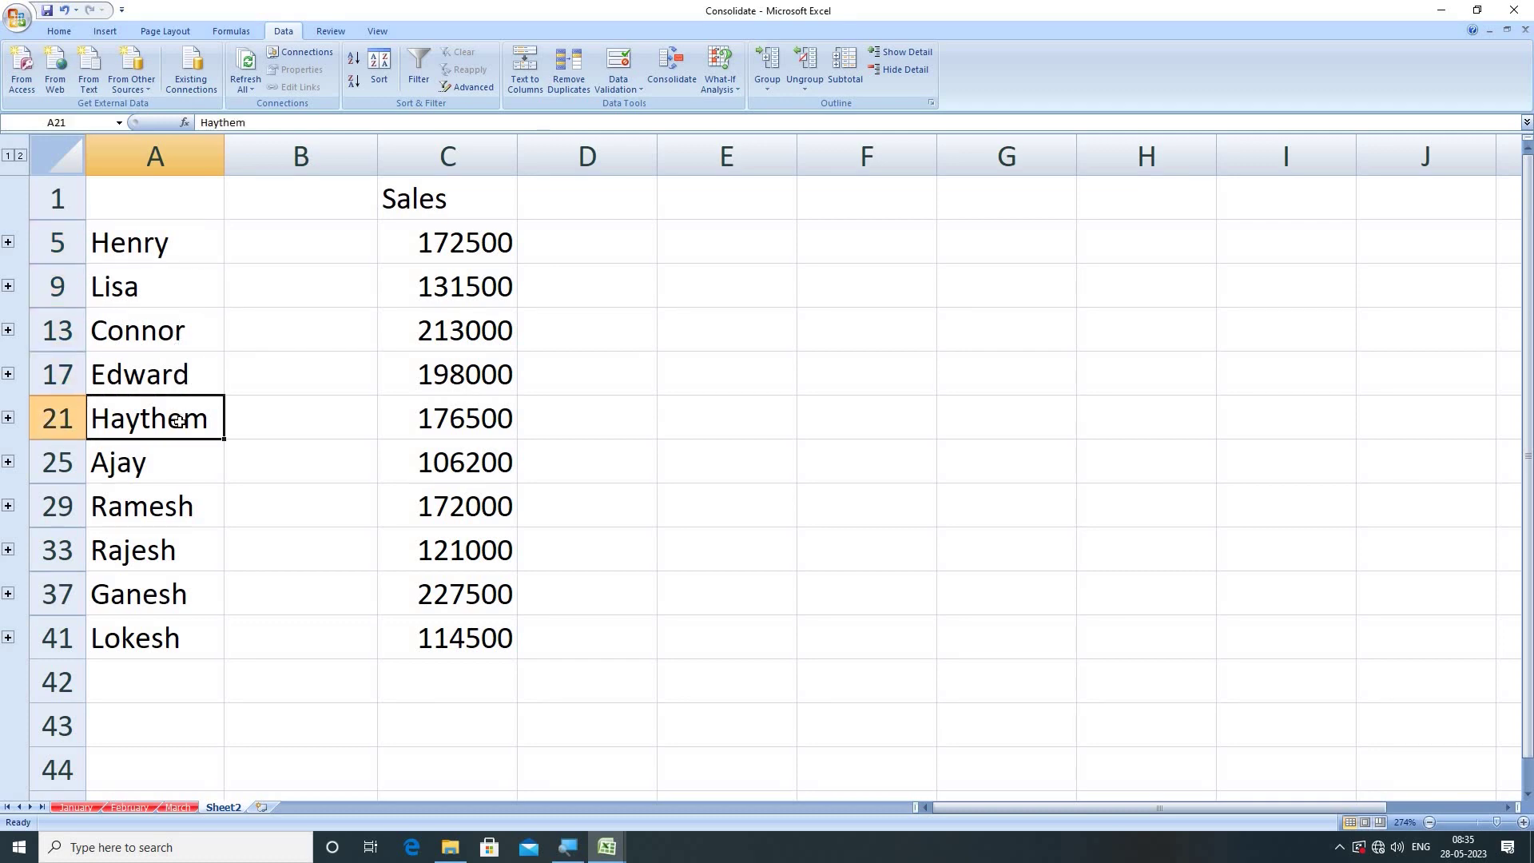
left_click(489, 426)
left_click(480, 462)
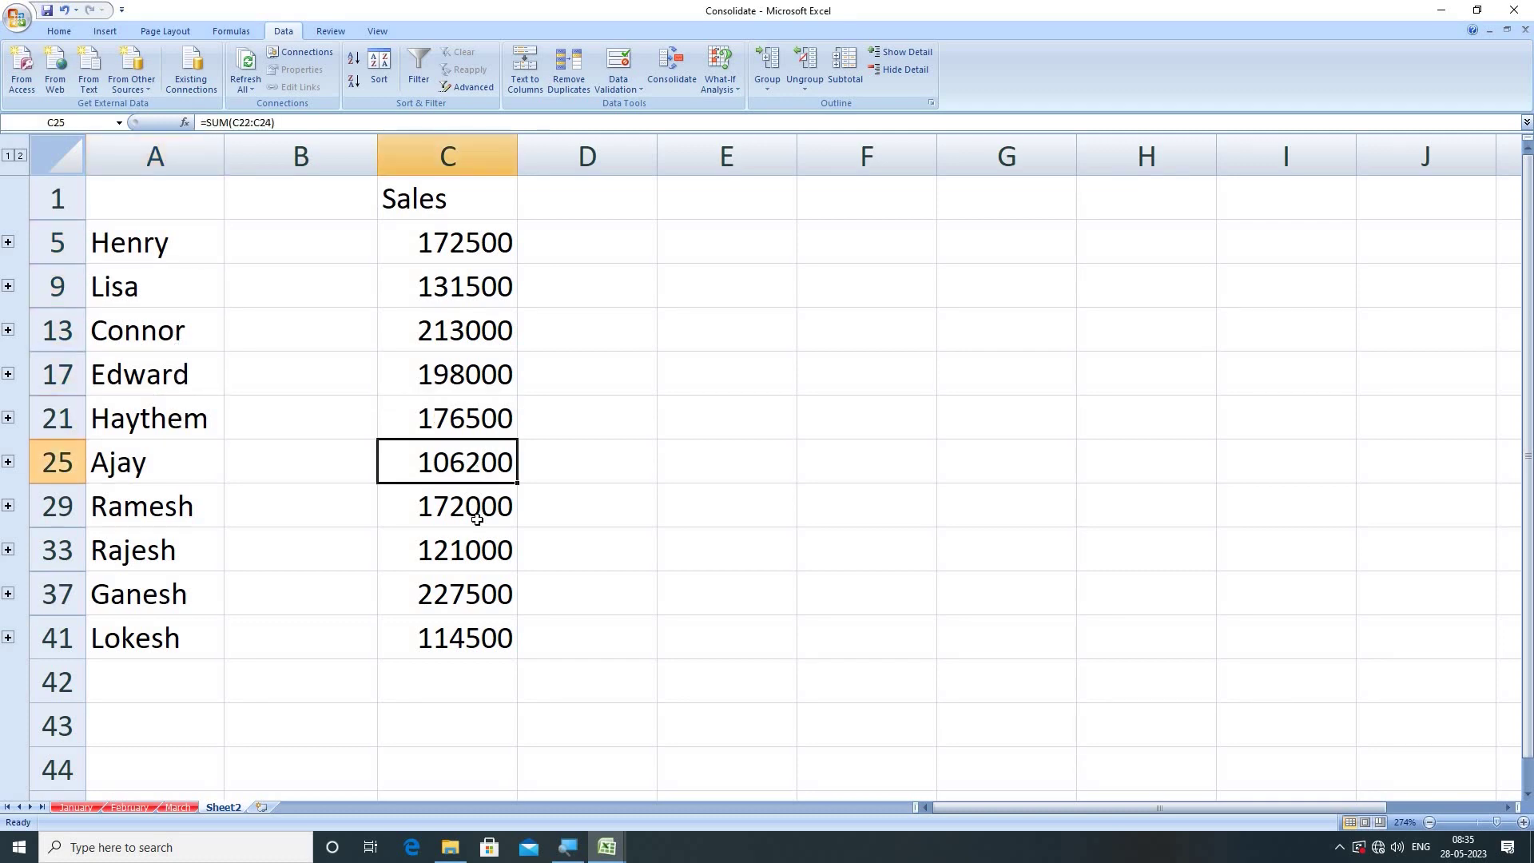
left_click(478, 519)
left_click(480, 552)
left_click(480, 595)
left_click(481, 638)
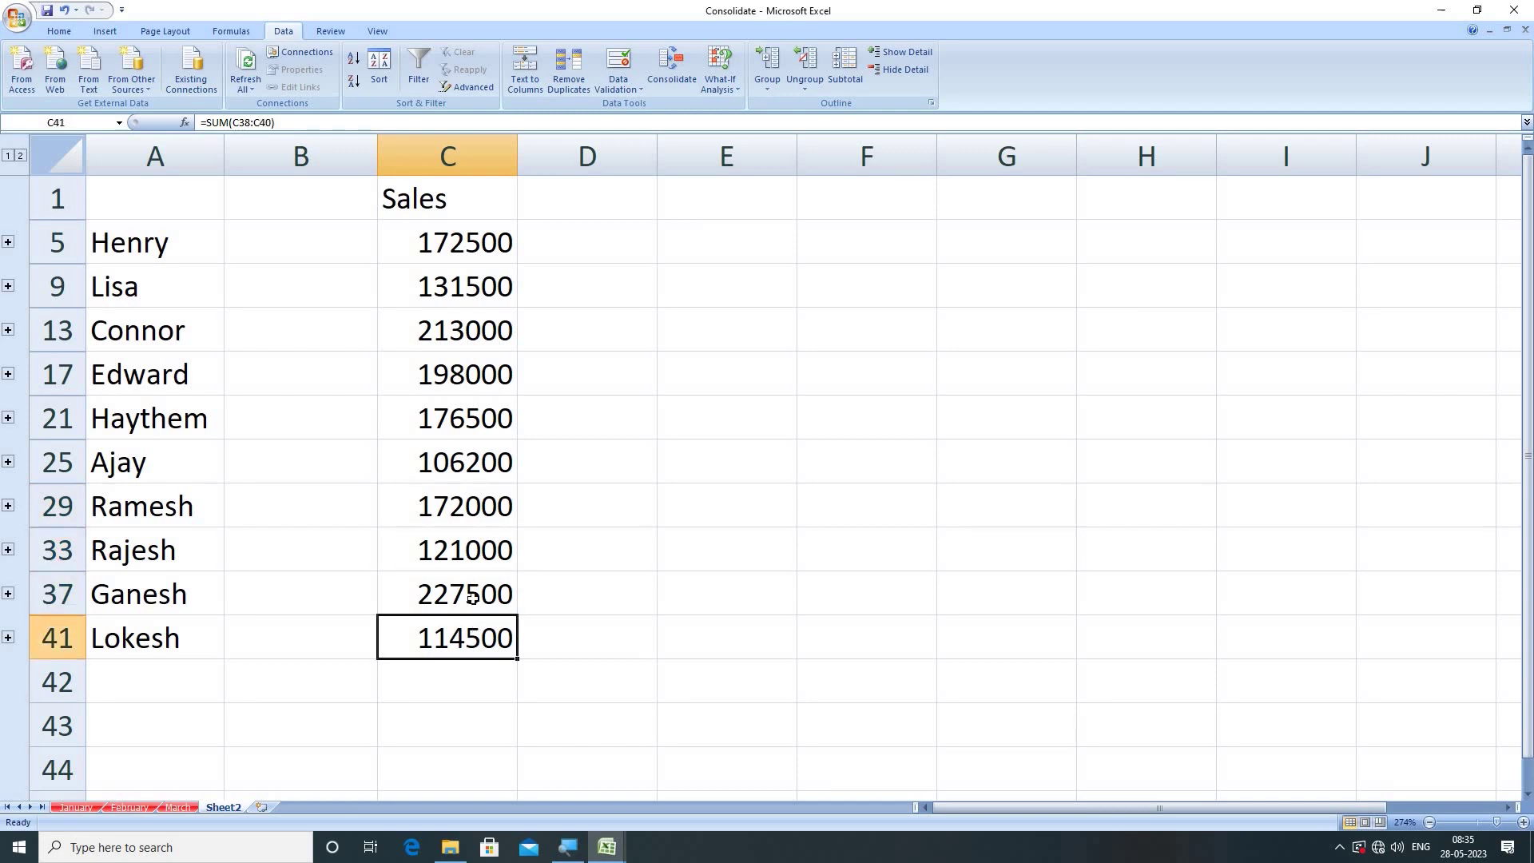
left_click(473, 415)
left_click(472, 382)
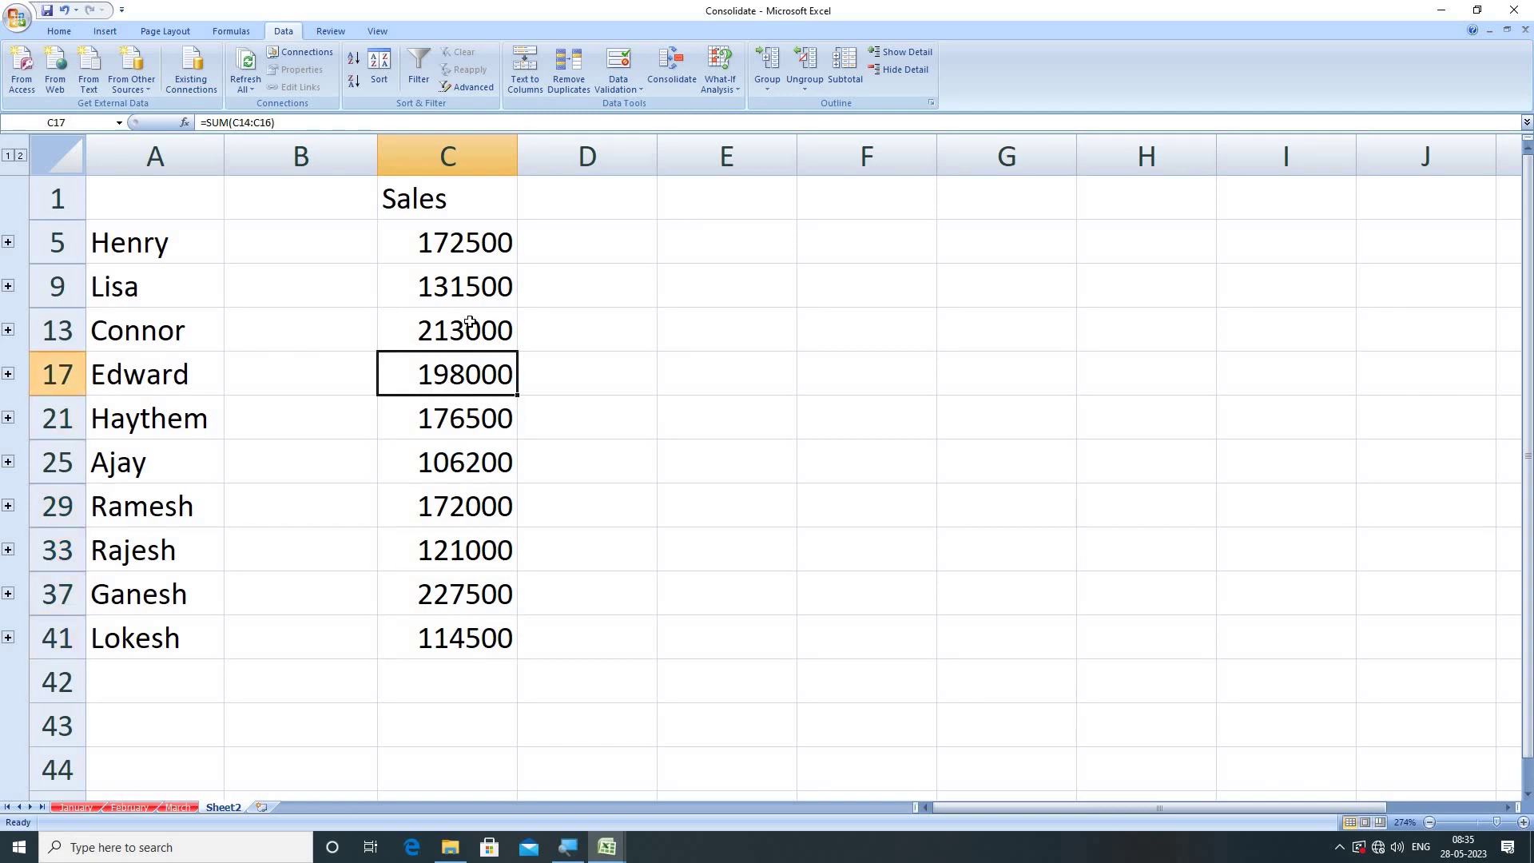
left_click(470, 335)
left_click(465, 277)
left_click(465, 251)
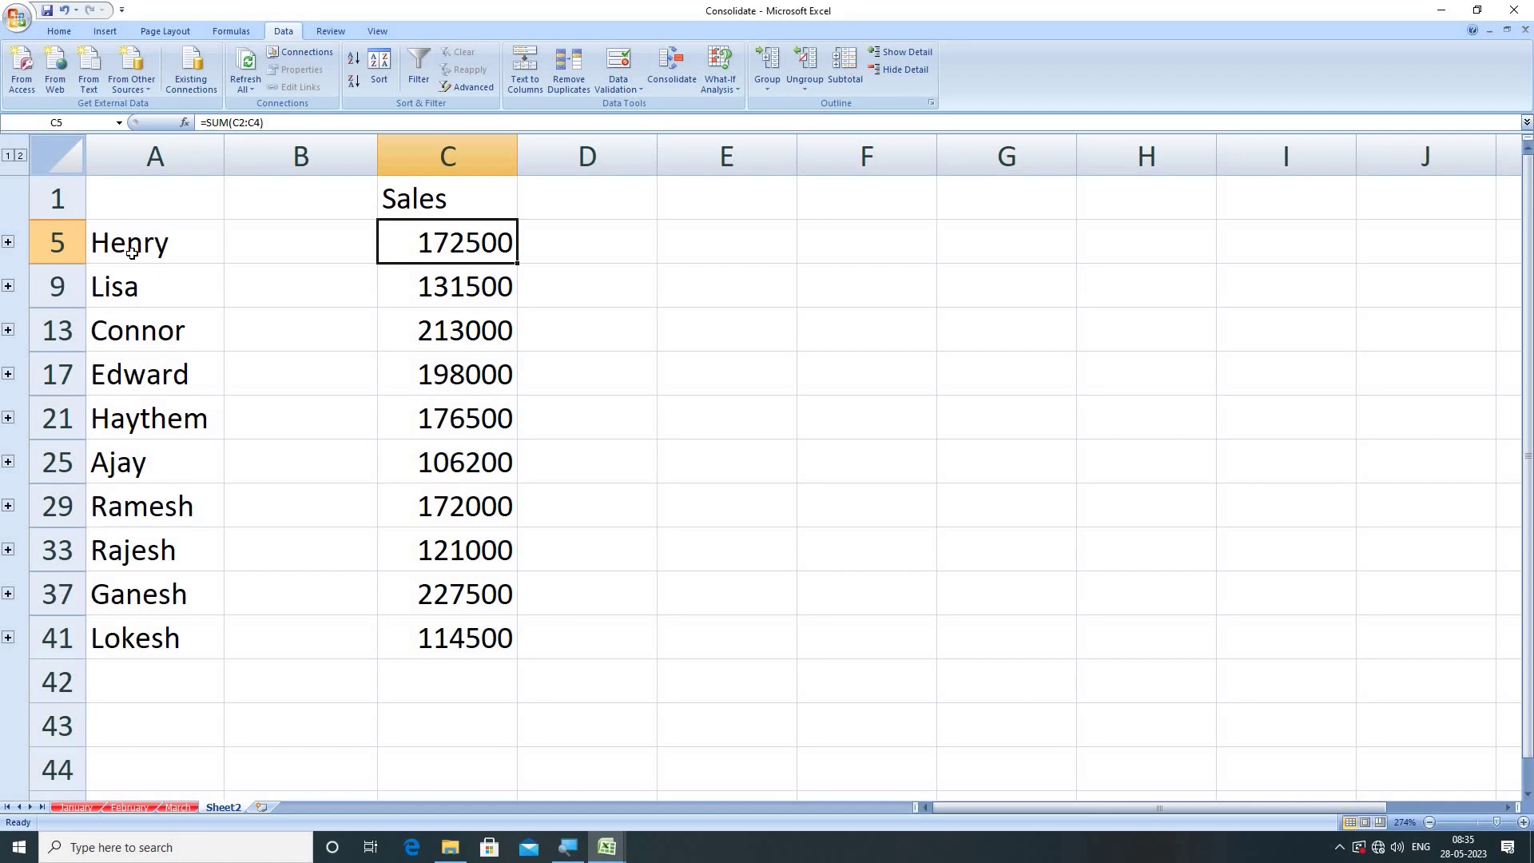
Expand the detail rows grouped under row 5 and widen column B to fit the source workbook labels.
left_click(8, 243)
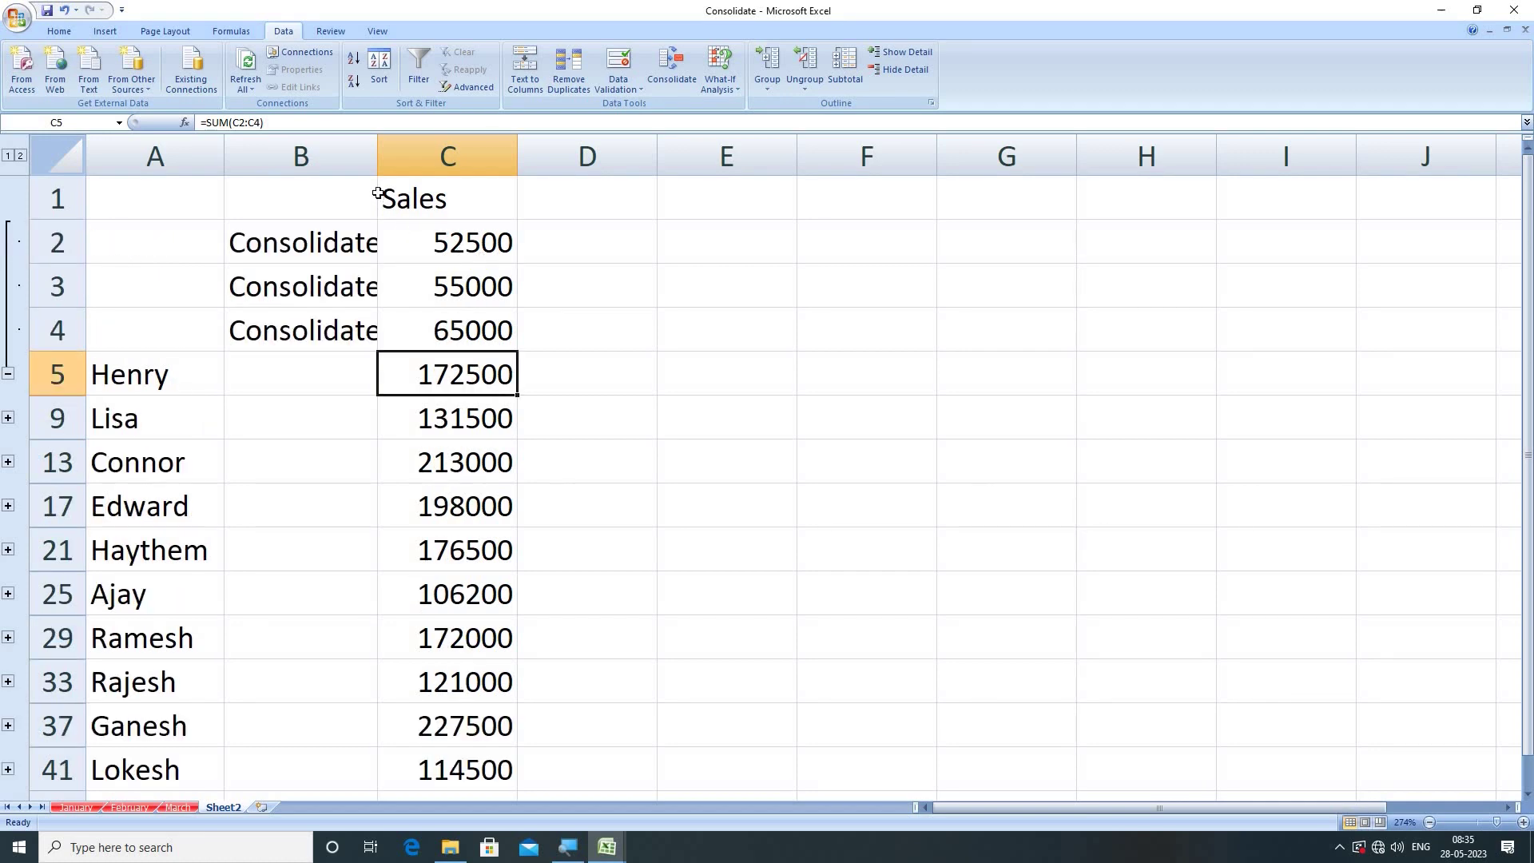
left_click_drag(378, 164, 412, 164)
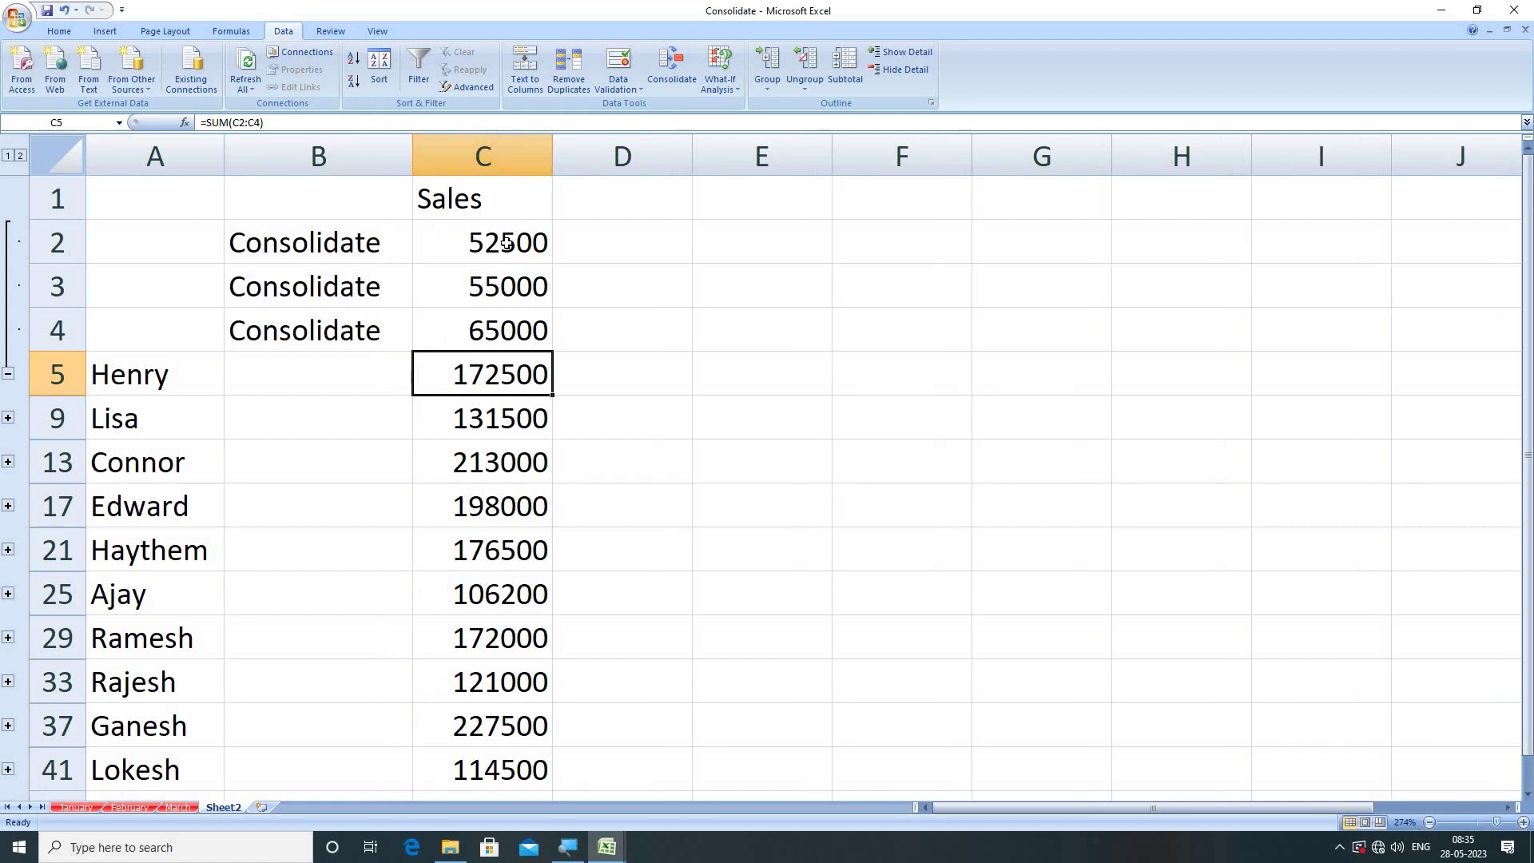
Inspect the linked monthly sales values in C2:C4 and collapse the row 5 detail group.
key("Up")
key("Up")
key("Up")
key("Down")
key("Down")
key("Up")
key("Up")
key("Down")
left_click(8, 373)
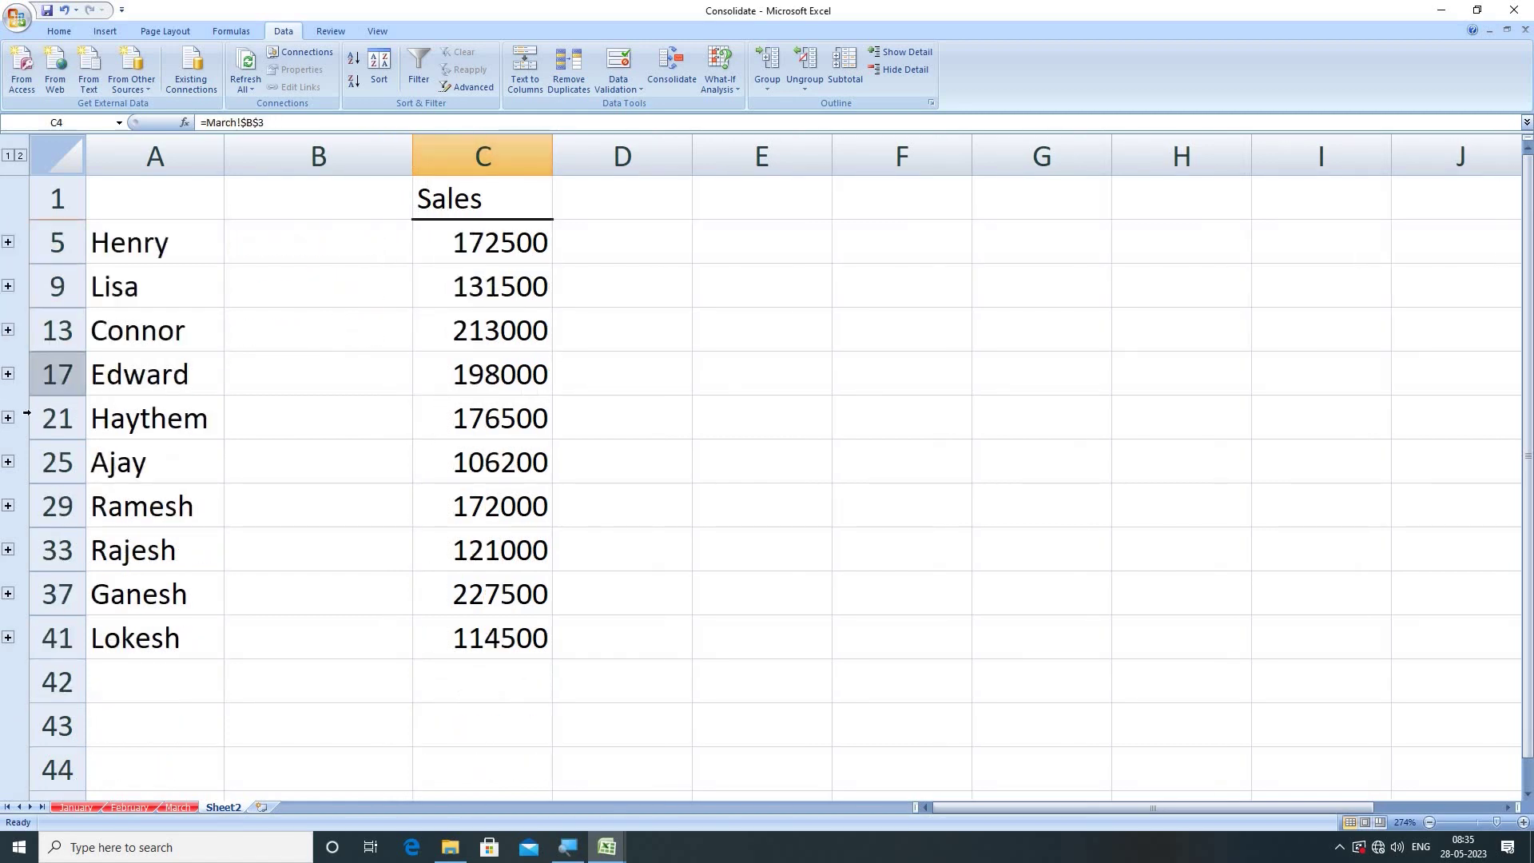
Review the monthly detail rows behind the totals in rows 17, 33 and 41, collapsing each group after viewing it.
left_click(8, 373)
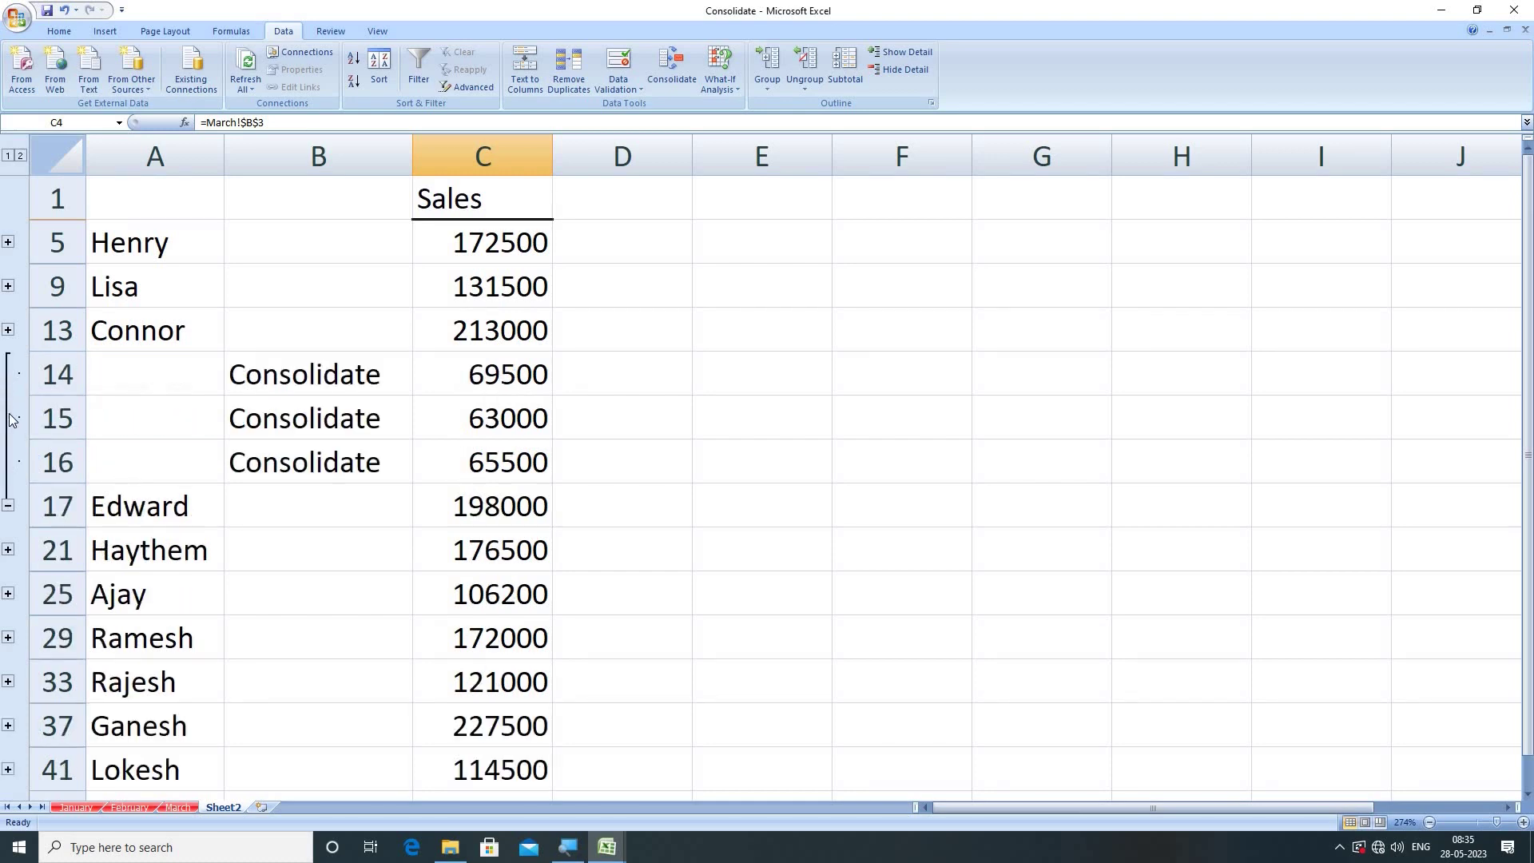
left_click(8, 505)
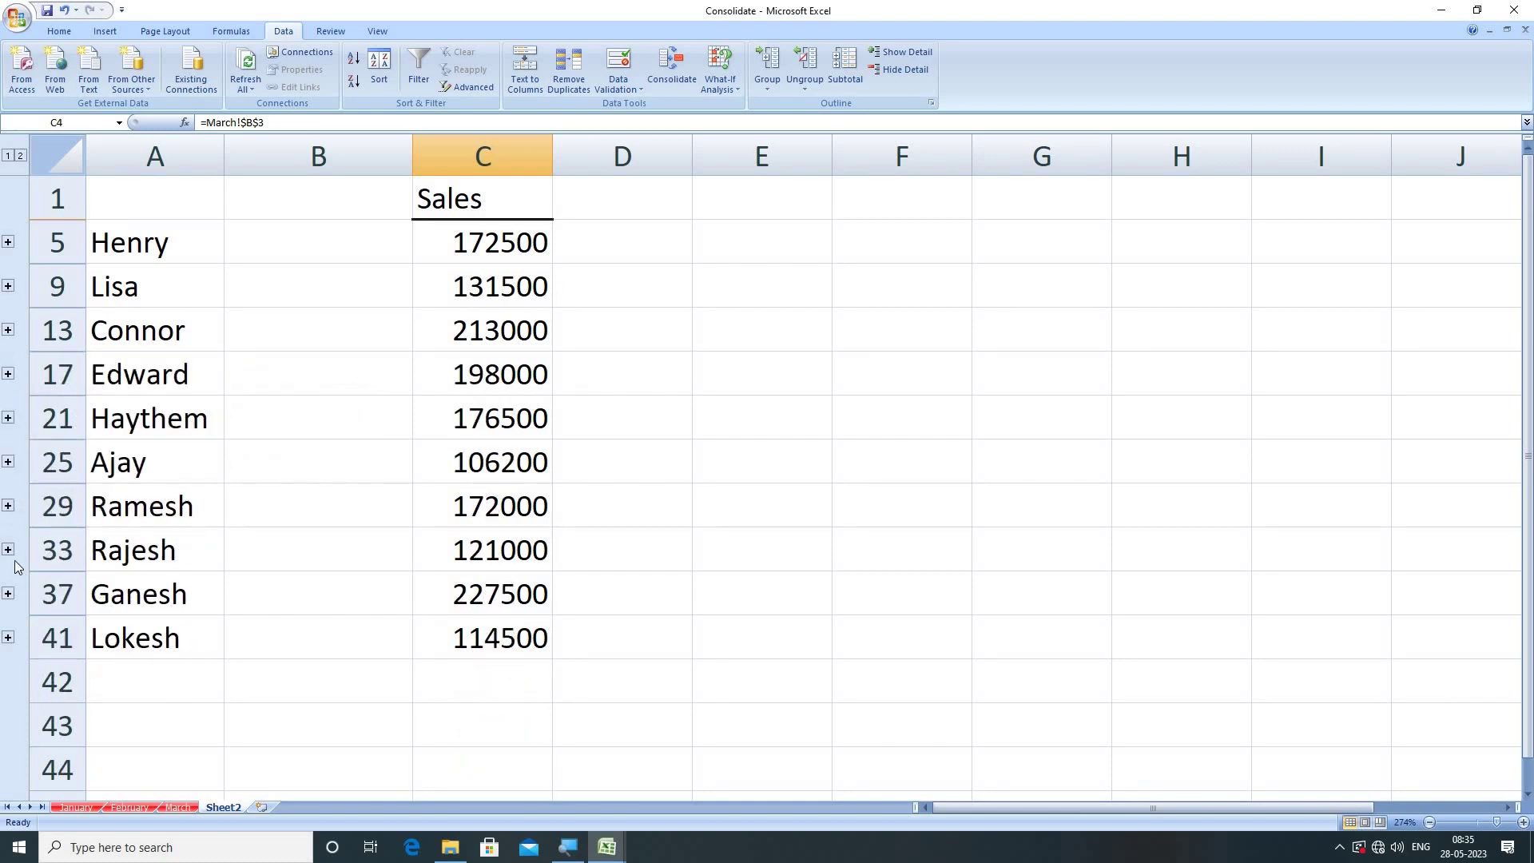
left_click(9, 551)
left_click(8, 681)
scroll(9, 596, "down", 1)
left_click(8, 594)
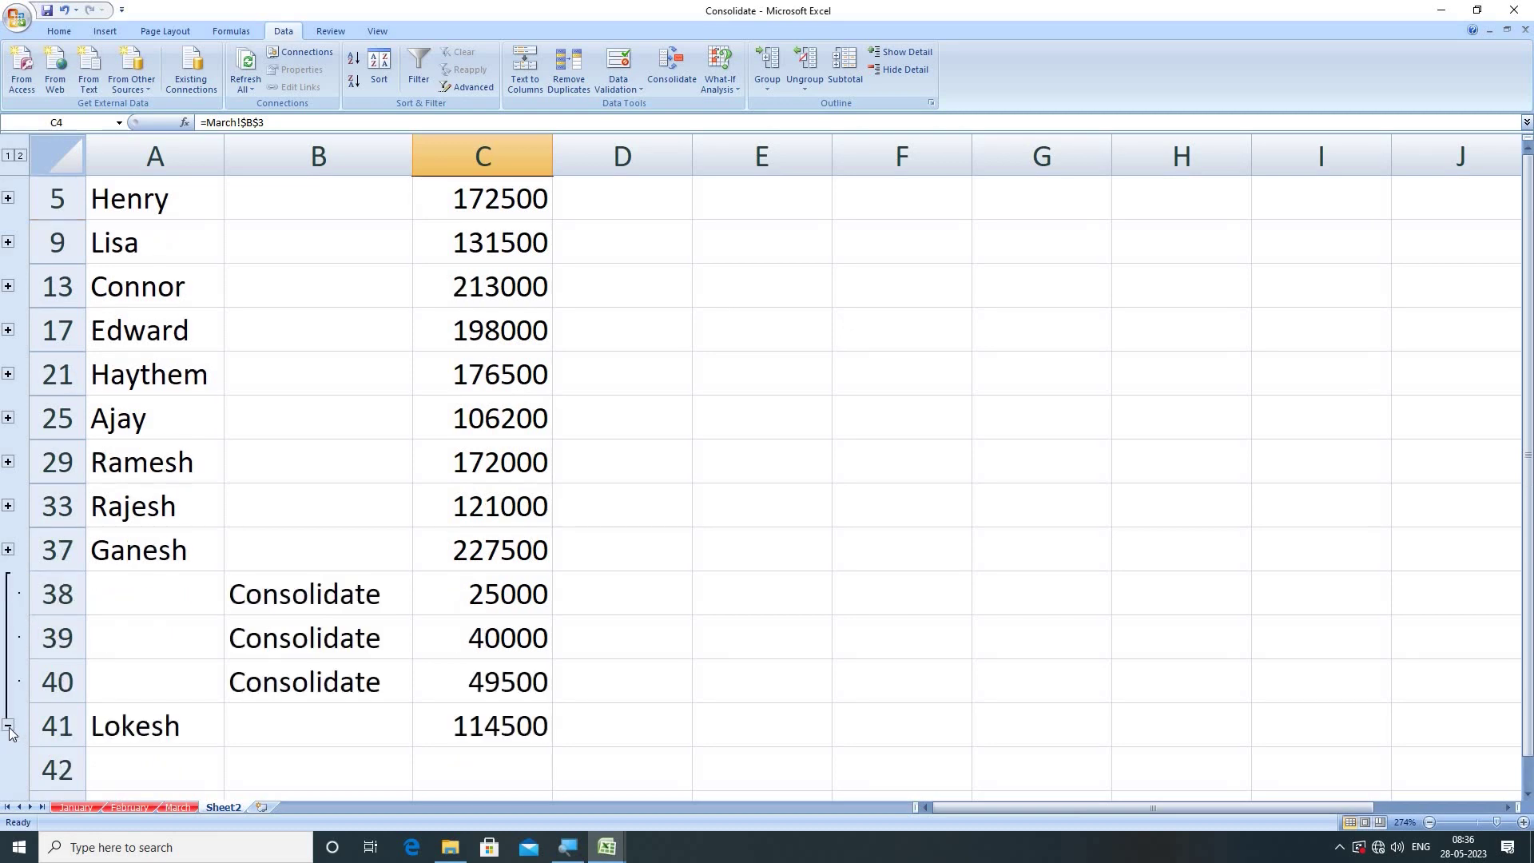
left_click(9, 729)
scroll(577, 496, "up", 1)
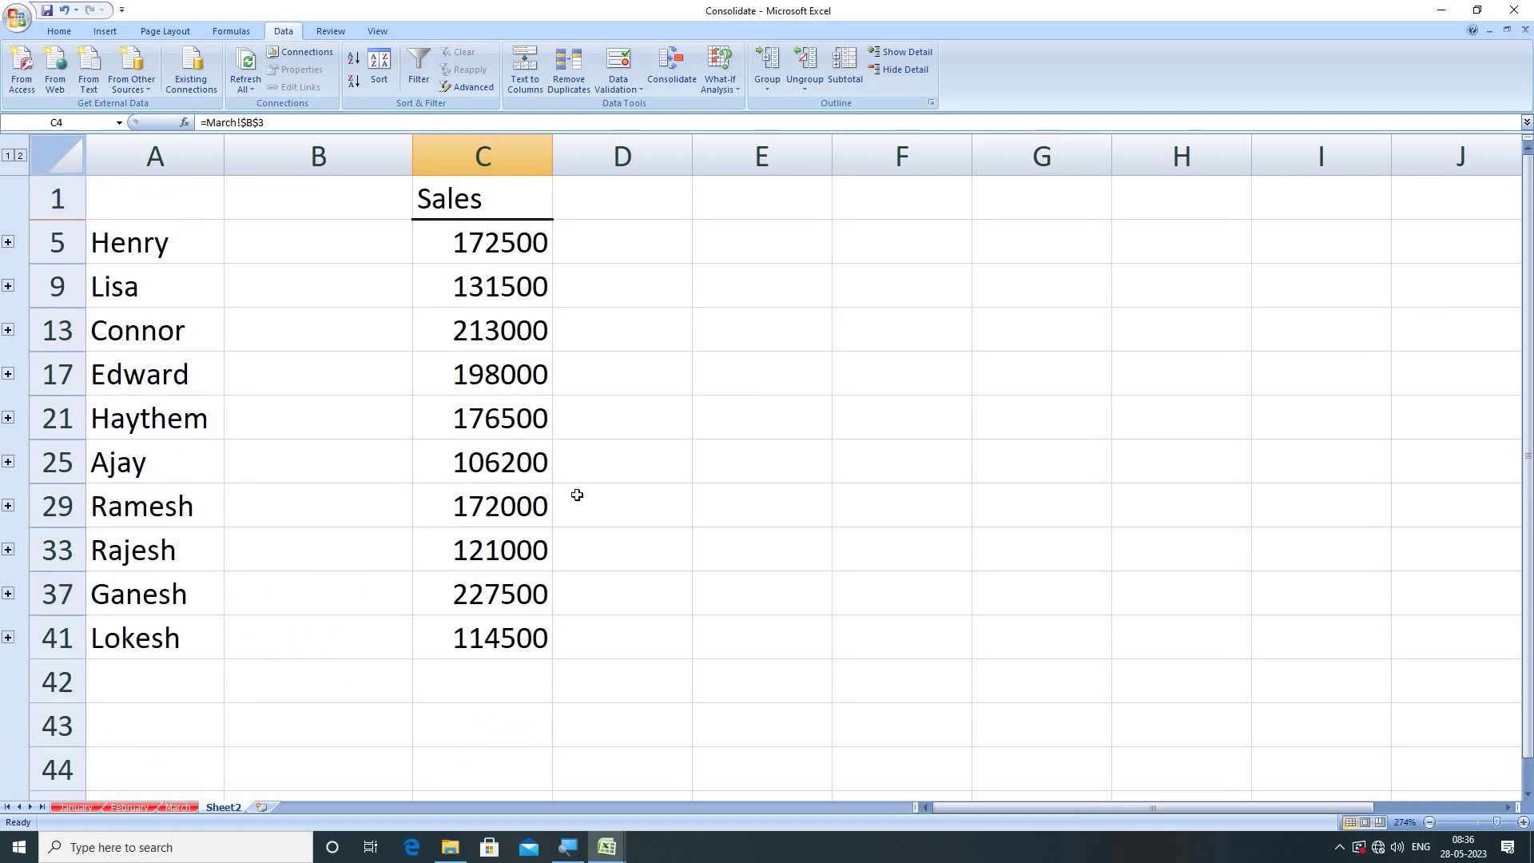